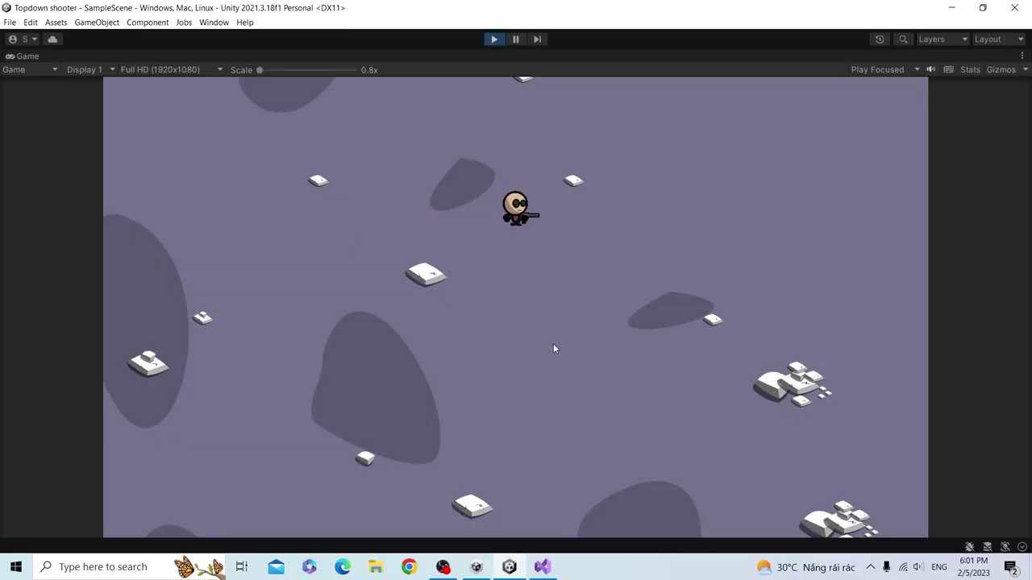
# - Walk the player character rightward across the purple rocky ground using the D key
pyautogui.press('d')
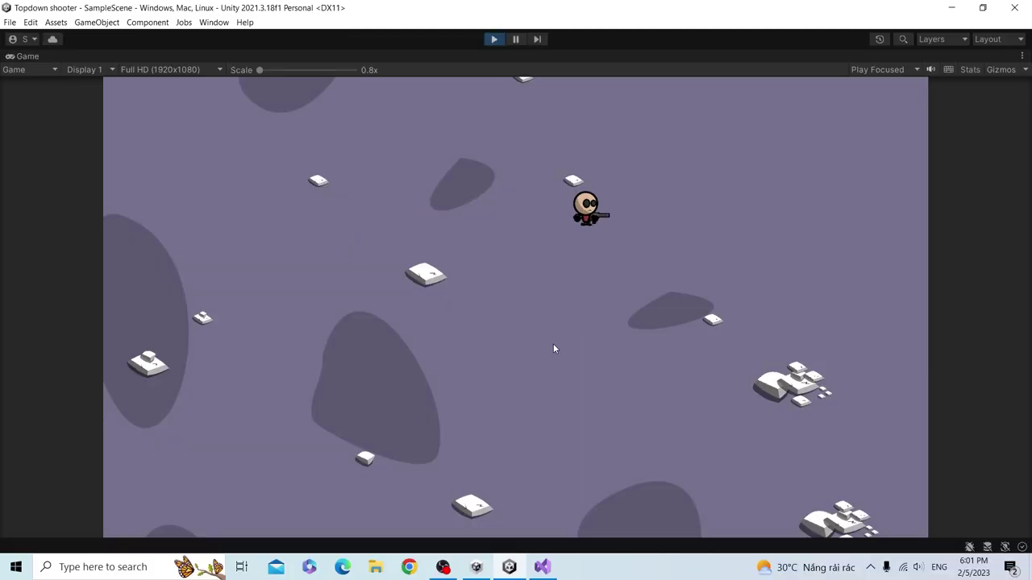
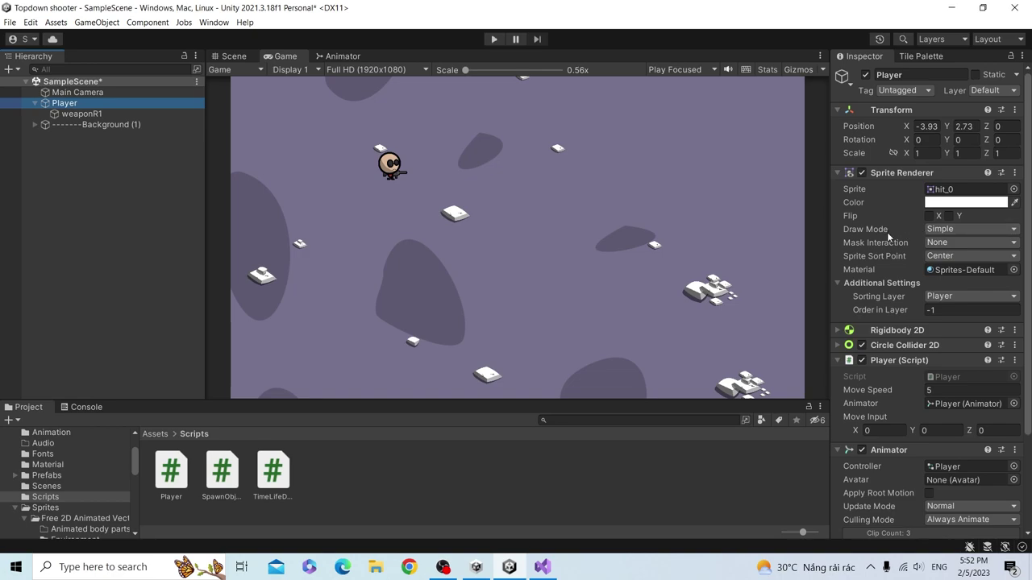
# - Open the Player script from Unity's Scripts folder and add blank lines after the flip block
pyautogui.scroll(-3, 931, 398)
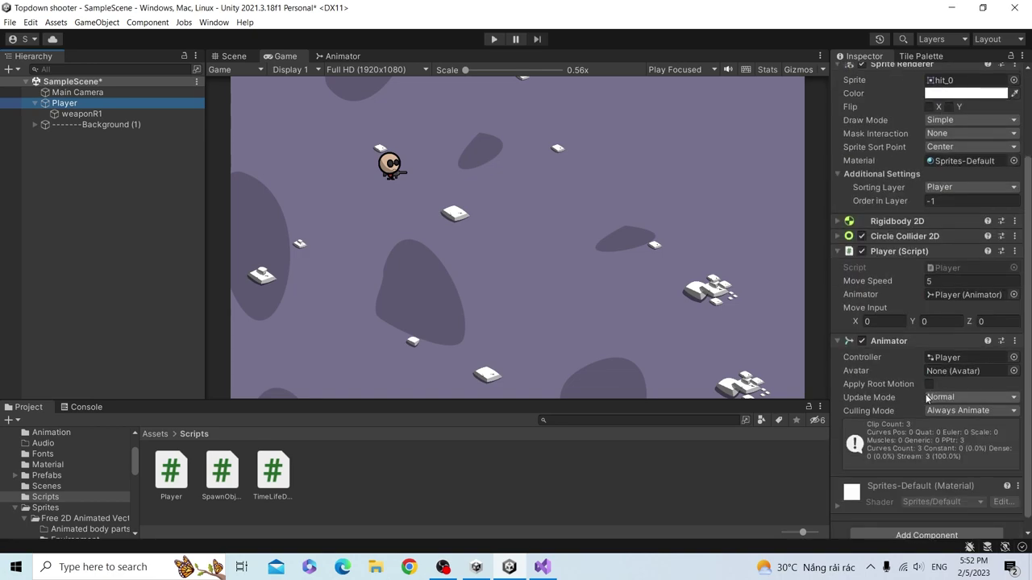
pyautogui.doubleClick(934, 268)
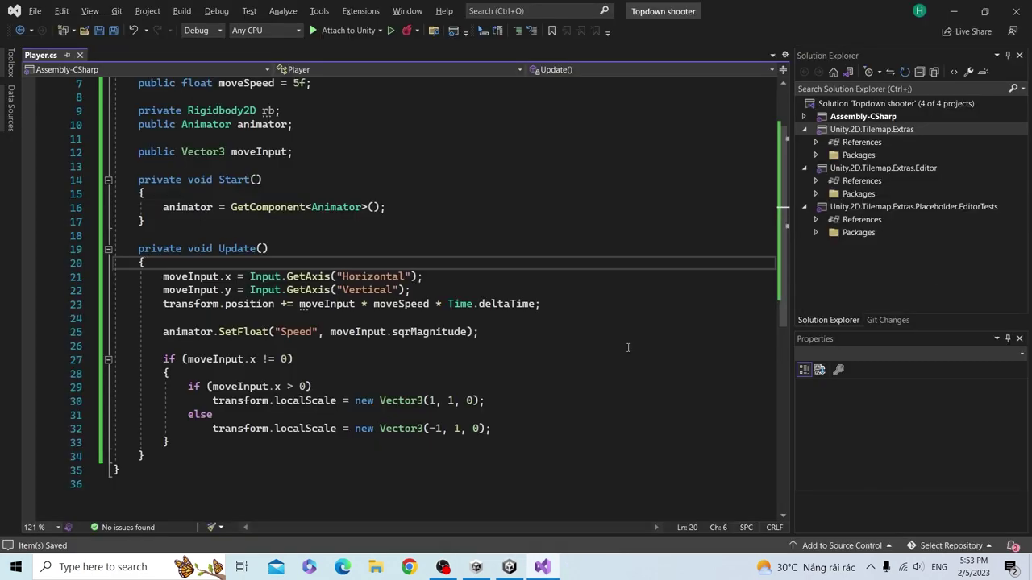
pyautogui.click(236, 446)
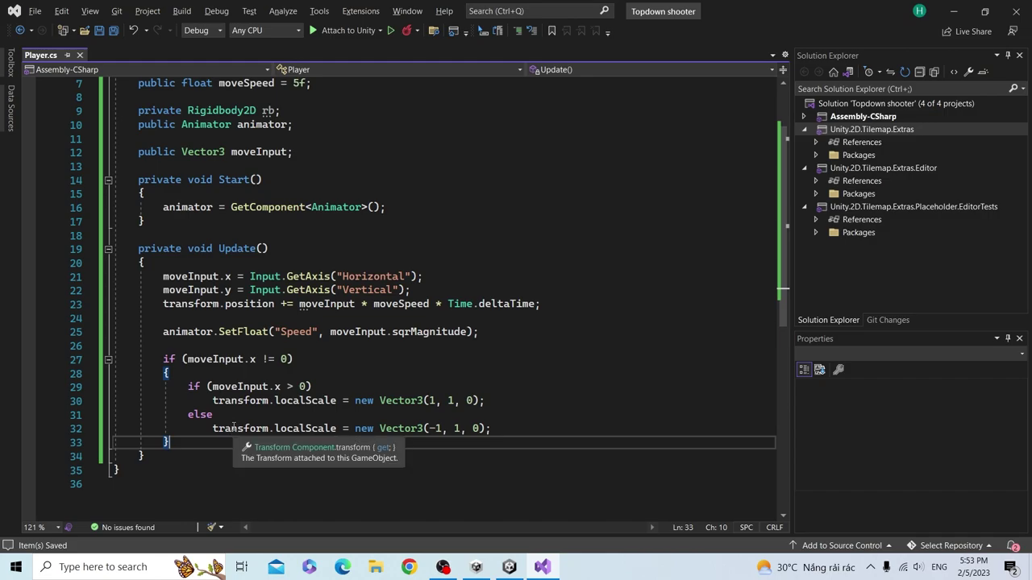
pyautogui.hotkey('alt', 'Tab')
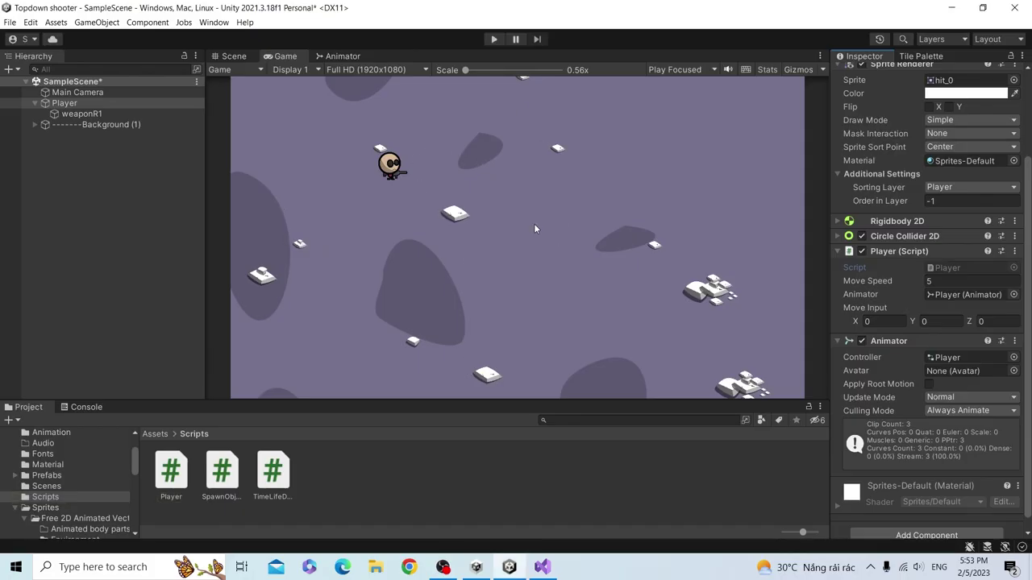
pyautogui.hotkey('alt', 'Tab')
pyautogui.press('Return')
pyautogui.press('Return')
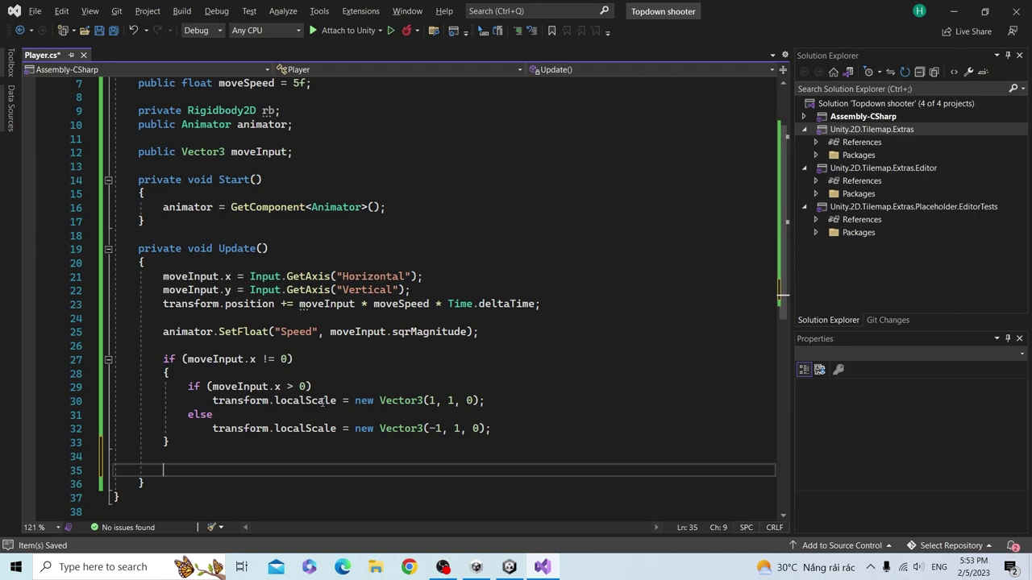
# - Open a new line below the moveSpeed field declaration
pyautogui.scroll(-1, 294, 97)
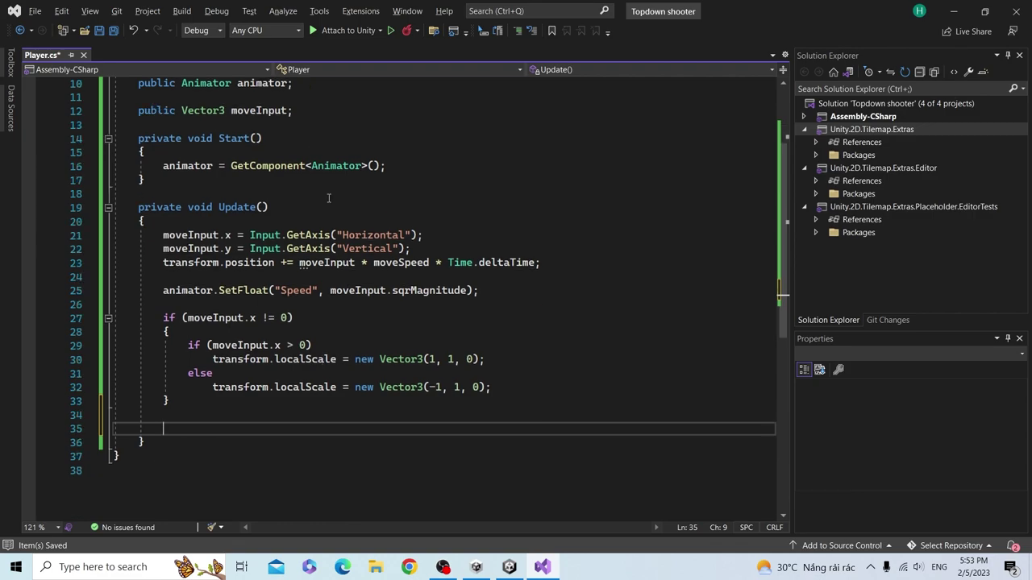
pyautogui.scroll(2, 294, 98)
pyautogui.click(329, 129)
pyautogui.press('Return')
pyautogui.press('Return')
# - Declare public float rollBoost = 2f and private float rollTime, then save
pyautogui.write('public')
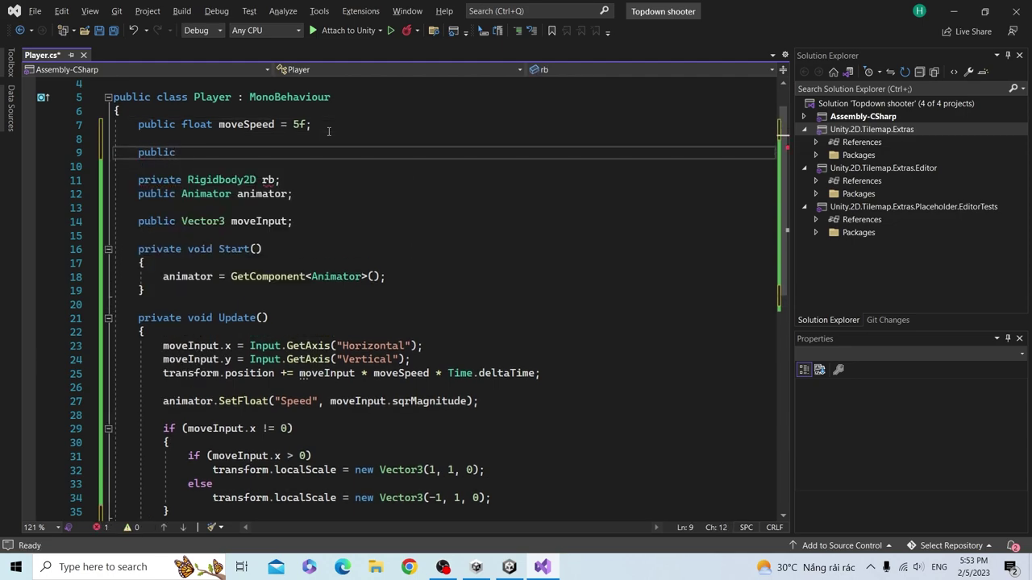
pyautogui.write(' float ro')
pyautogui.write('llBoost = 2f;')
pyautogui.hotkey('ctrl', 's')
pyautogui.press('Return')
pyautogui.write('ublic float ')
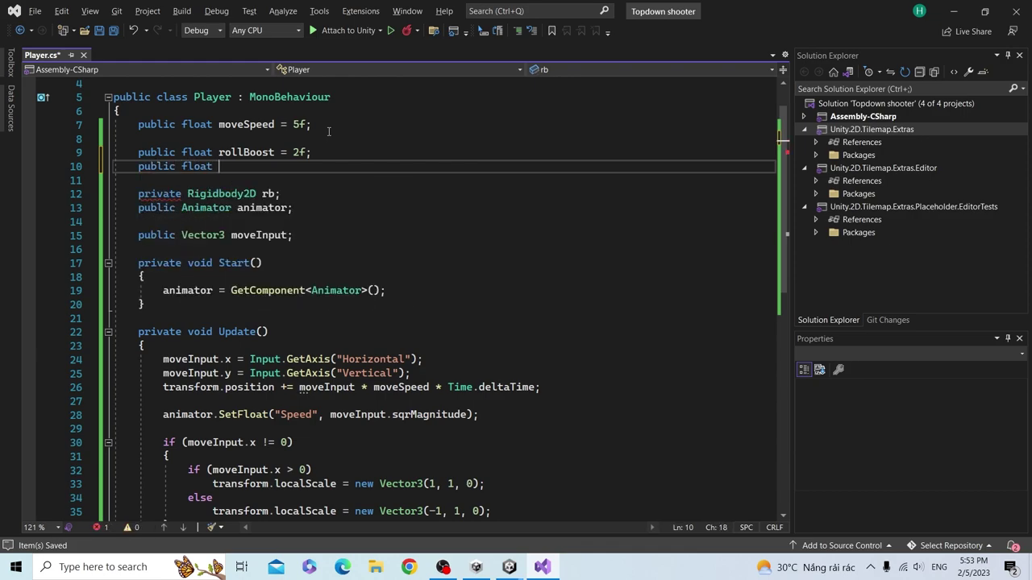
pyautogui.write('ru')
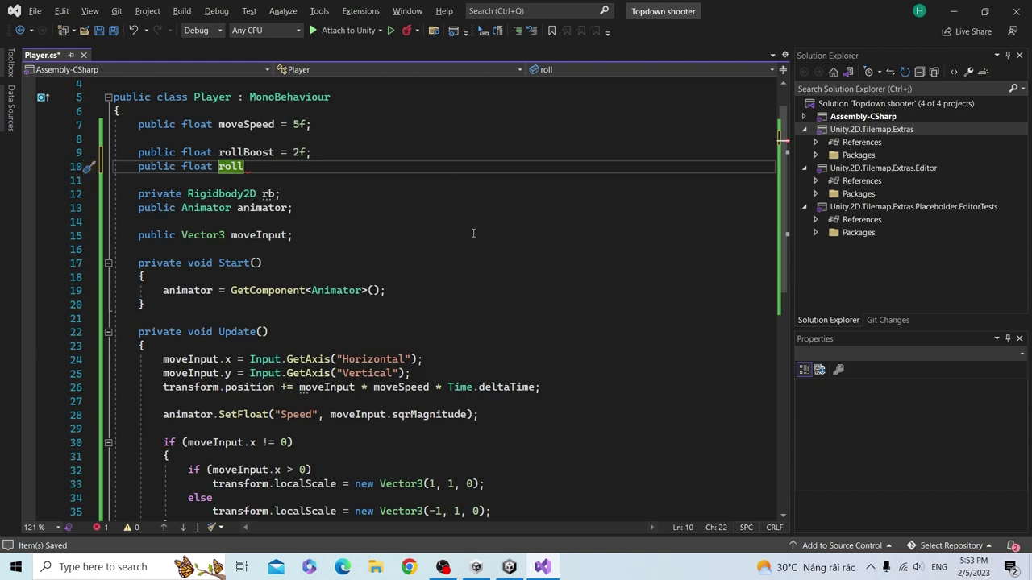
pyautogui.write('Time;')
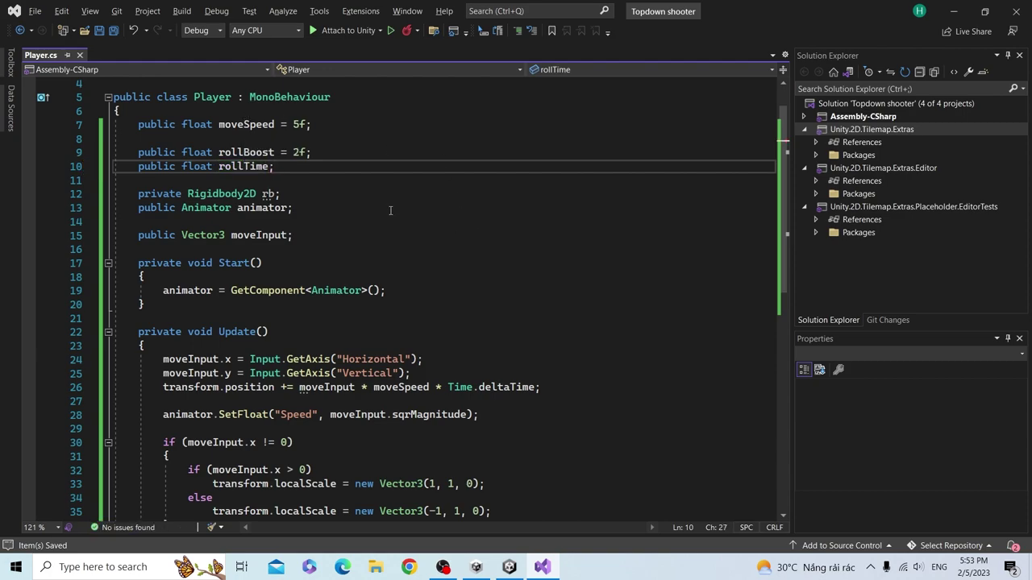
pyautogui.doubleClick(161, 169)
pyautogui.write('private')
pyautogui.hotkey('ctrl', 's')
# - Duplicate the rollTime line as public float RollTime and save
pyautogui.moveTo(141, 169); pyautogui.dragTo(279, 166)
pyautogui.hotkey('ctrl', 'c')
pyautogui.click(340, 166)
pyautogui.press('Return')
pyautogui.hotkey('ctrl', 'v')
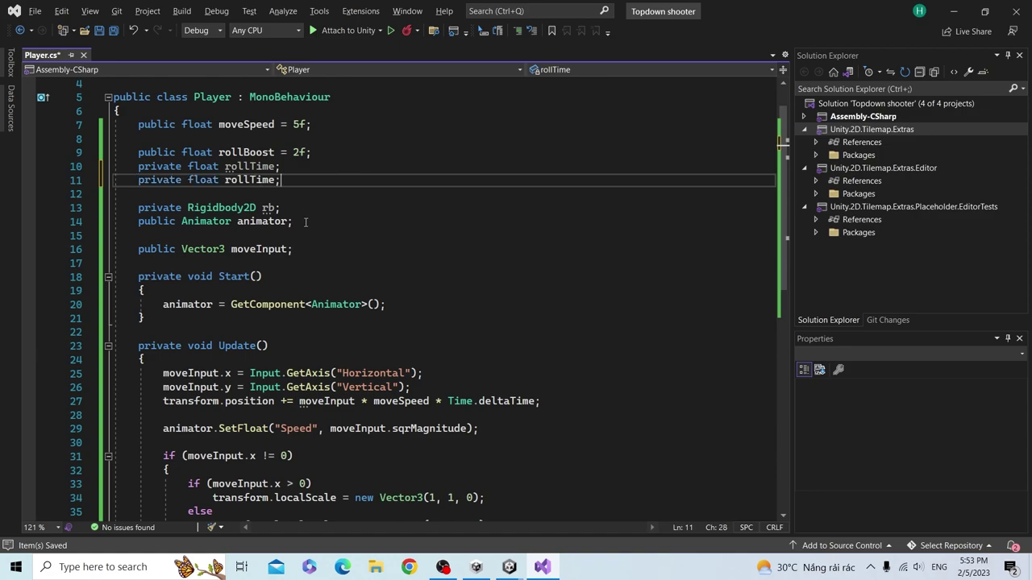
pyautogui.doubleClick(140, 151)
pyautogui.hotkey('ctrl', 'c')
pyautogui.doubleClick(161, 179)
pyautogui.hotkey('ctrl', 'v')
pyautogui.click(225, 179)
pyautogui.press('BackSpace')
pyautogui.write('R')
pyautogui.hotkey('ctrl', 's')
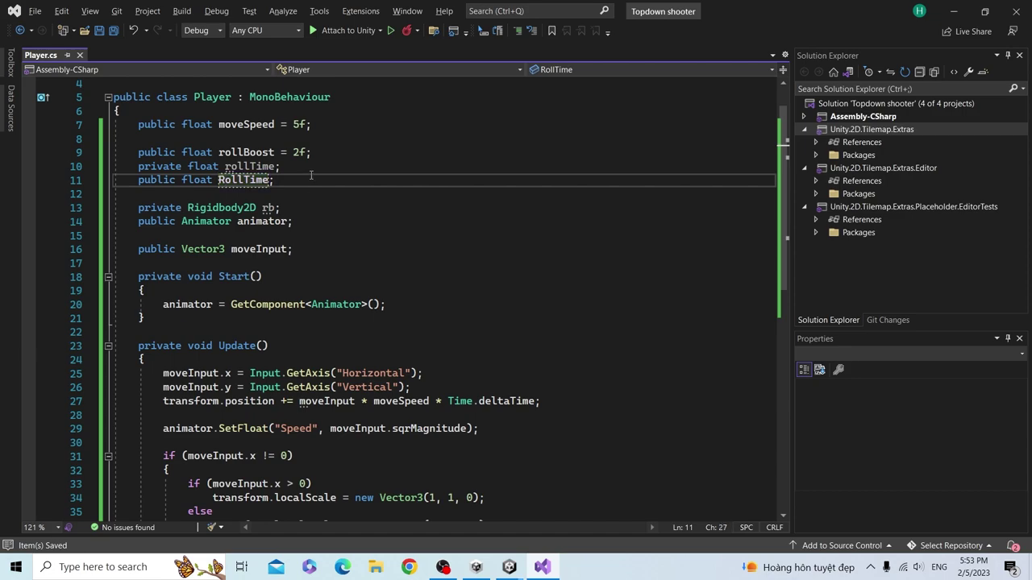
# - Add bool rollOnce = false below RollTime and save
pyautogui.press('Down')
pyautogui.press('Down')
pyautogui.press('Down')
pyautogui.press('Up')
pyautogui.press('Up')
pyautogui.press('Up')
pyautogui.press('Return')
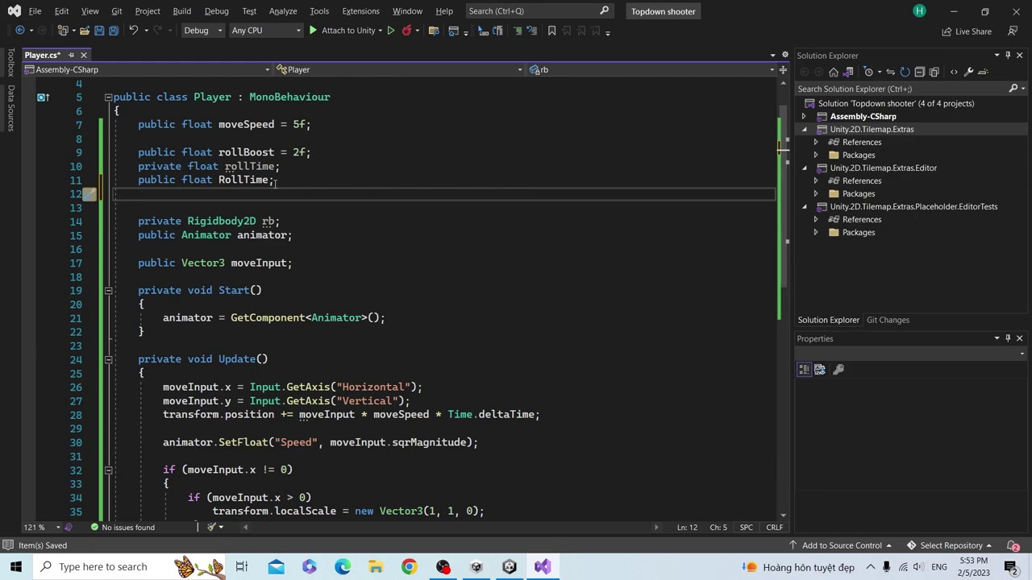
pyautogui.write('bool ')
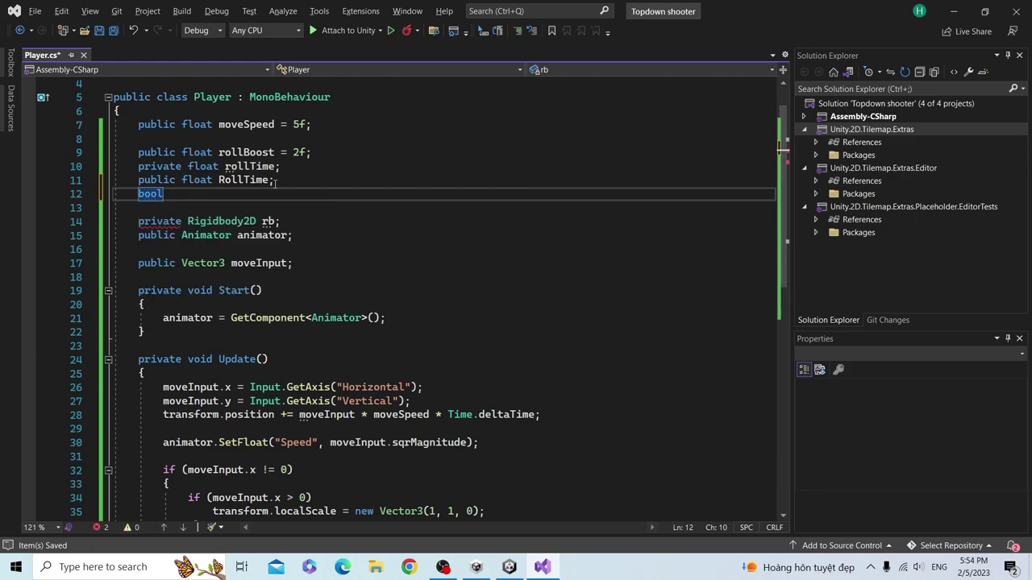
pyautogui.write('rollOnc')
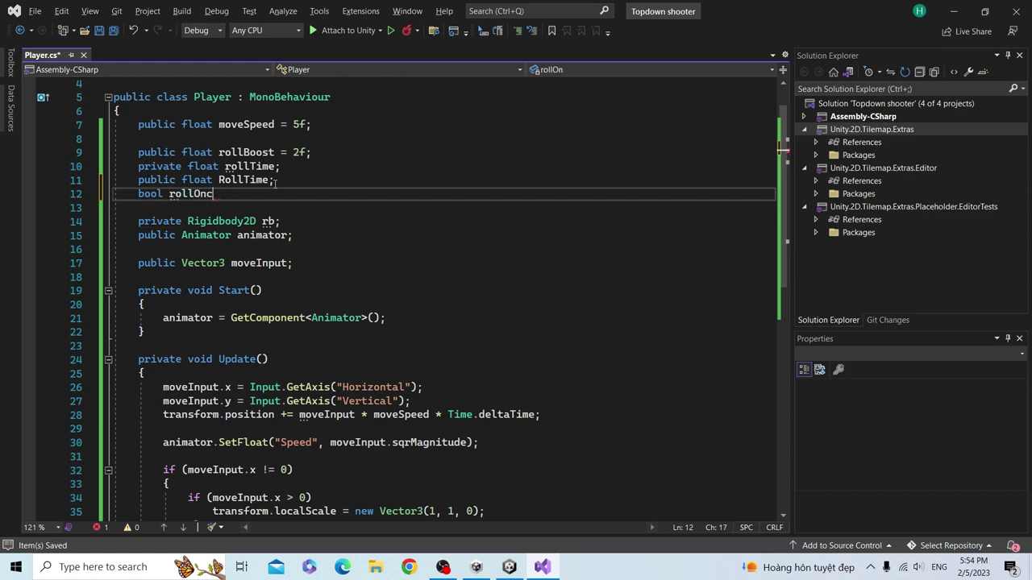
pyautogui.write('e = fa')
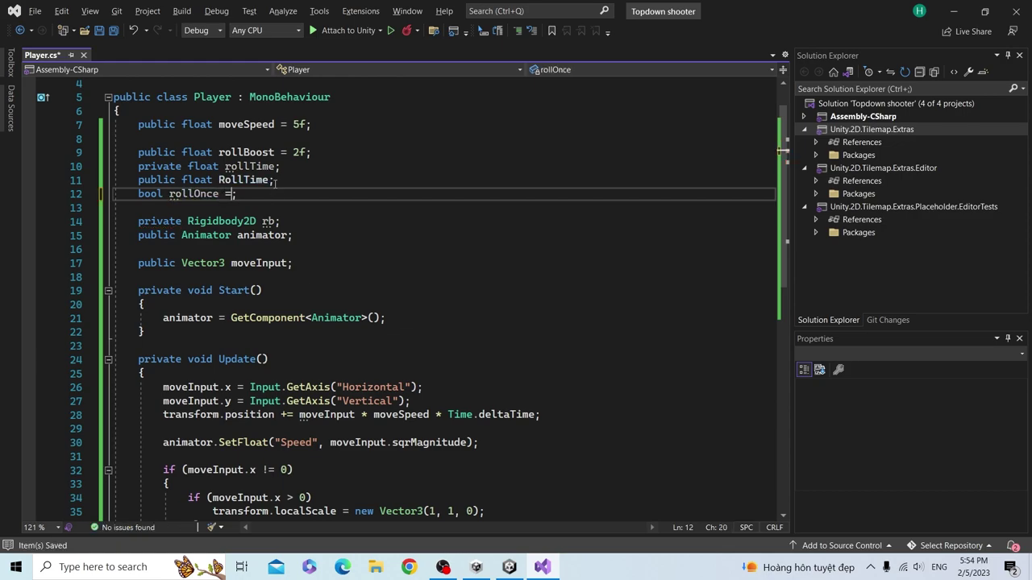
pyautogui.write('lse')
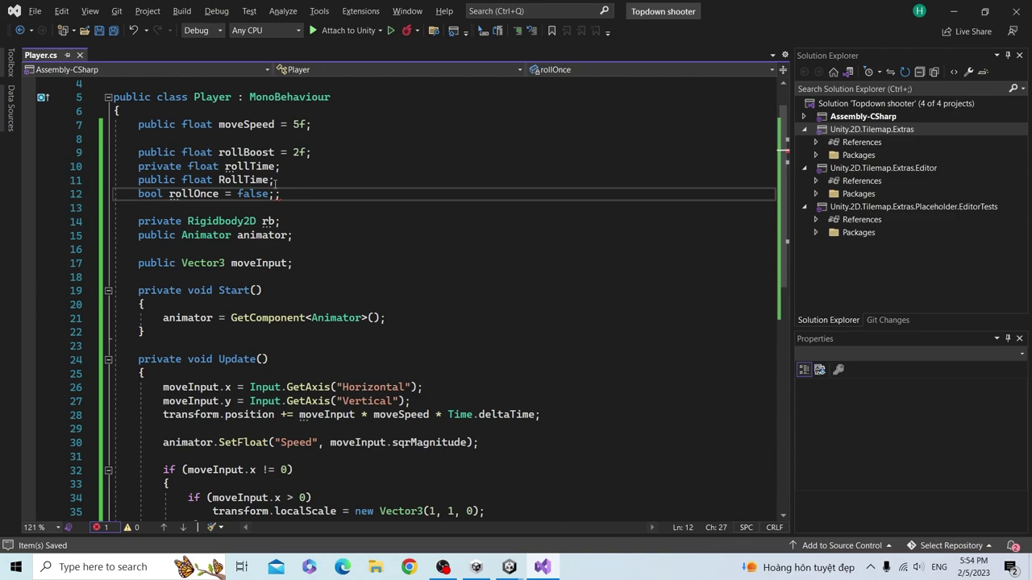
pyautogui.hotkey('ctrl', 's')
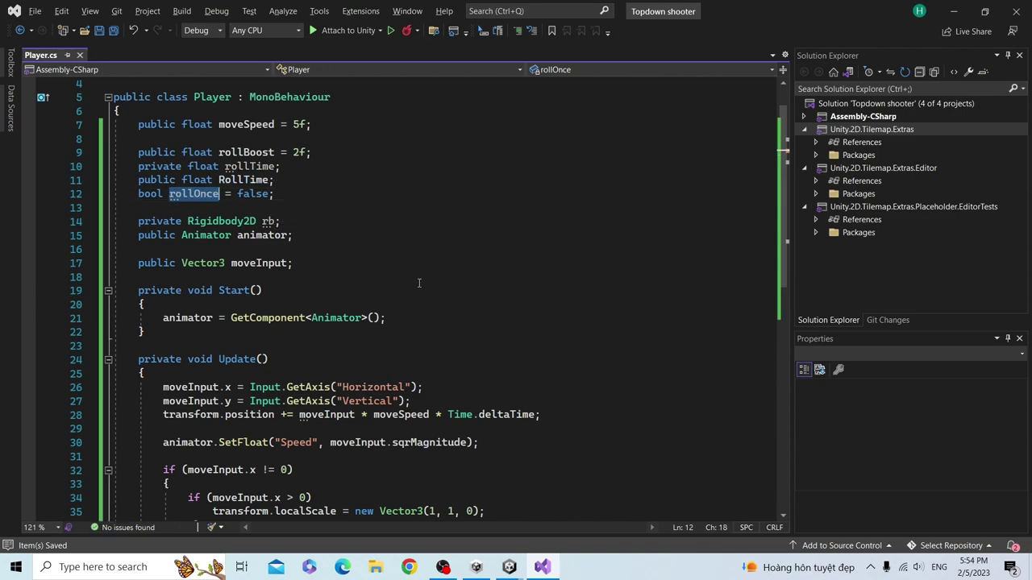
pyautogui.scroll(-3, 333, 347)
# - Below the Speed line, start an if checking Input.GetKeyDown(KeyCode.Space)
pyautogui.click(503, 317)
pyautogui.press('Return')
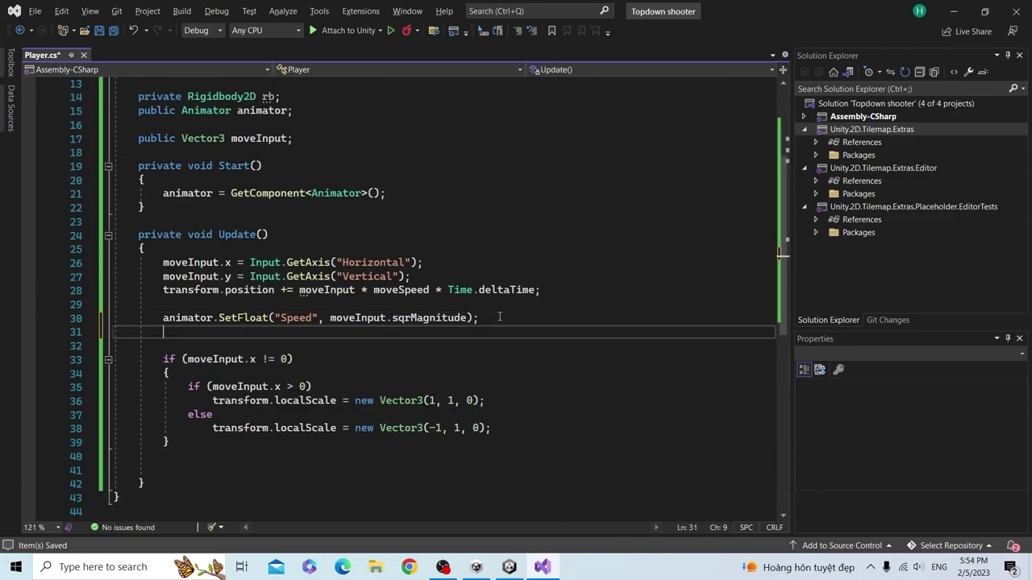
pyautogui.press('Return')
pyautogui.write('if ')
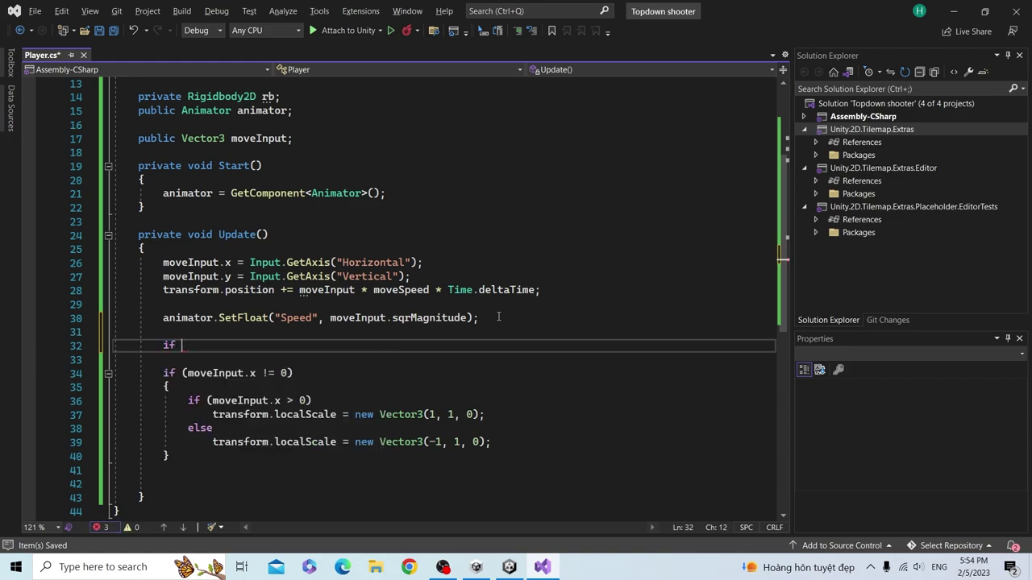
pyautogui.write('(Inpu')
pyautogui.press('Tab')
pyautogui.write('.')
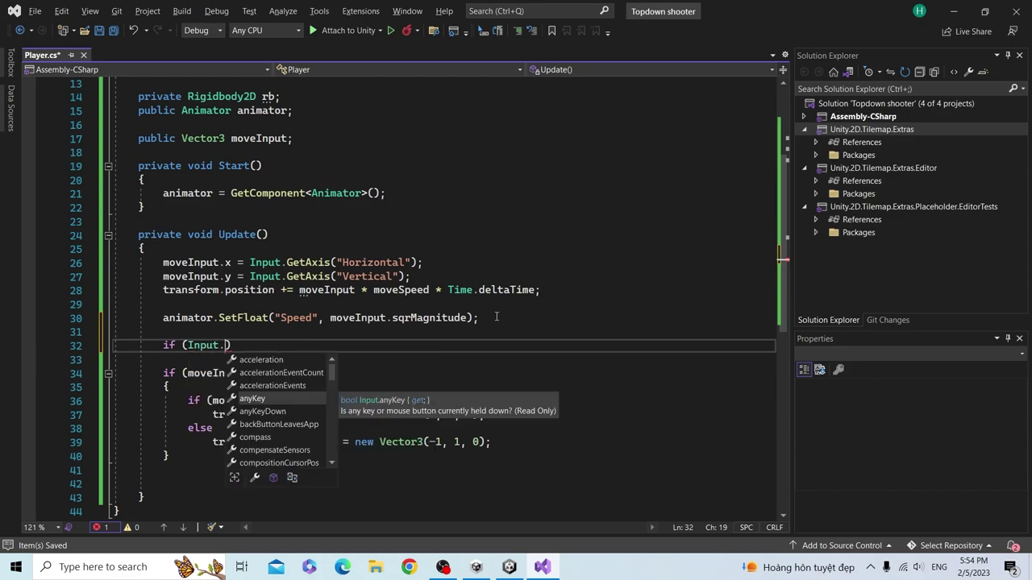
pyautogui.write('getkd')
pyautogui.press('Tab')
pyautogui.write('(ke')
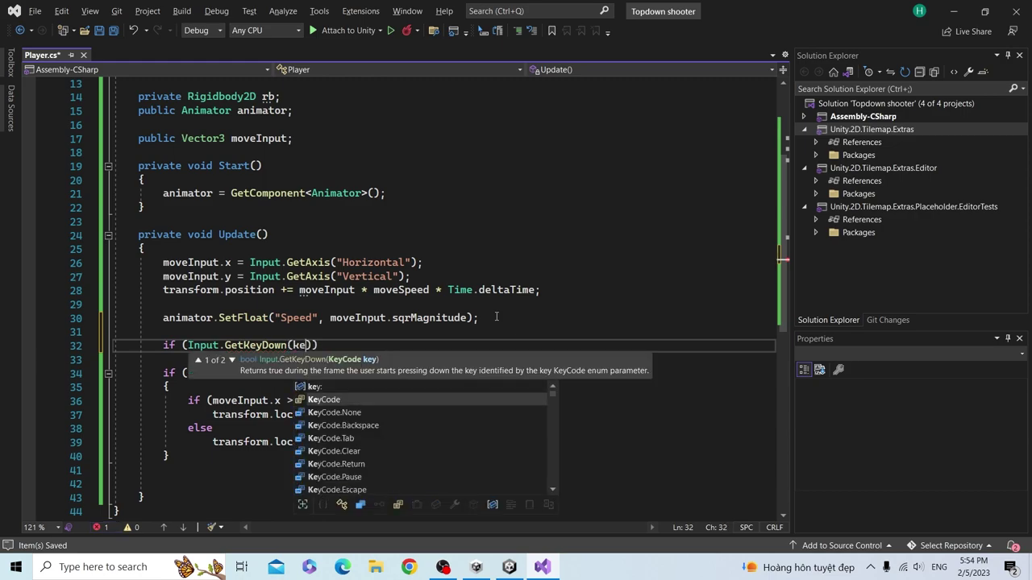
pyautogui.write('.spa')
pyautogui.press('Tab')
pyautogui.click(361, 345)
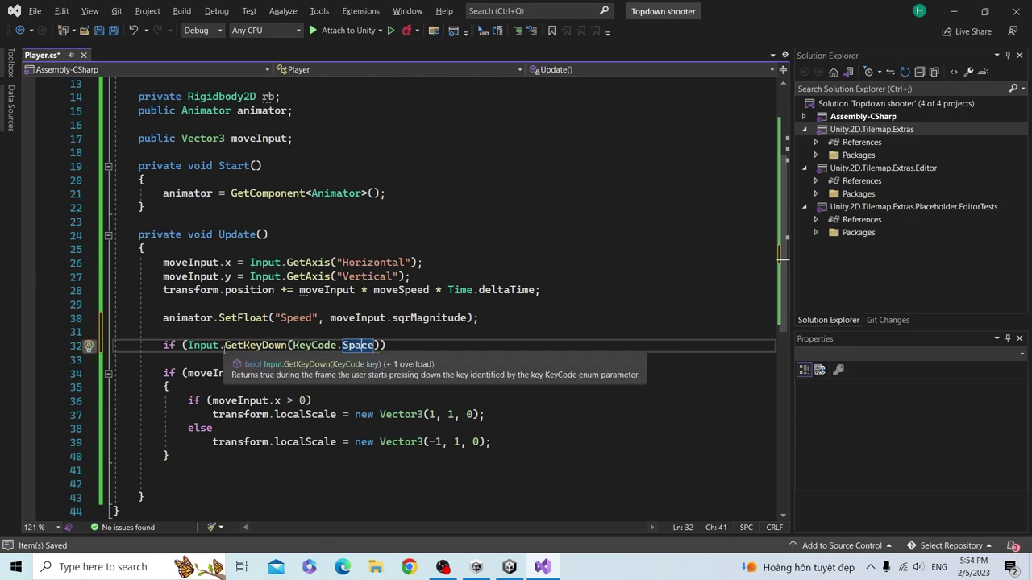
# - Add && rollTime <= 0 to the condition and open an empty block body
pyautogui.hotkey('ctrl', '-')
pyautogui.click(394, 345)
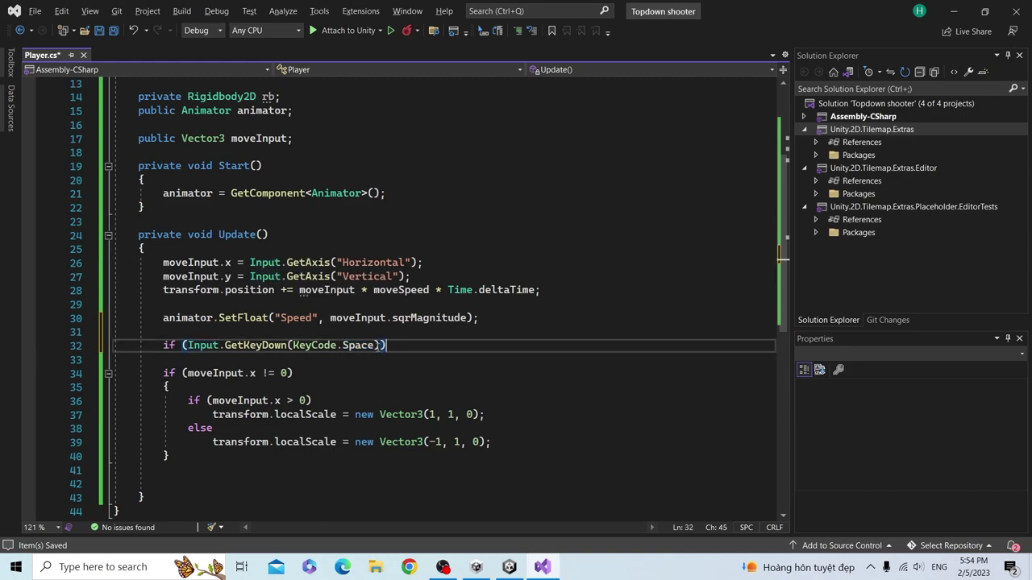
pyautogui.press('Left')
pyautogui.write('rol')
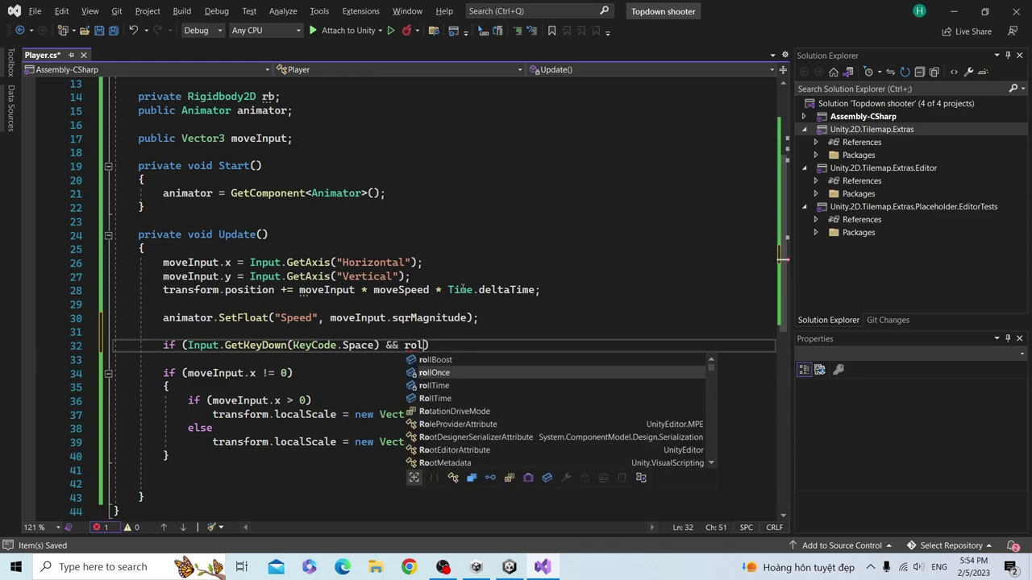
pyautogui.press('Tab')
pyautogui.write('=')
pyautogui.press('BackSpace')
pyautogui.write('0')
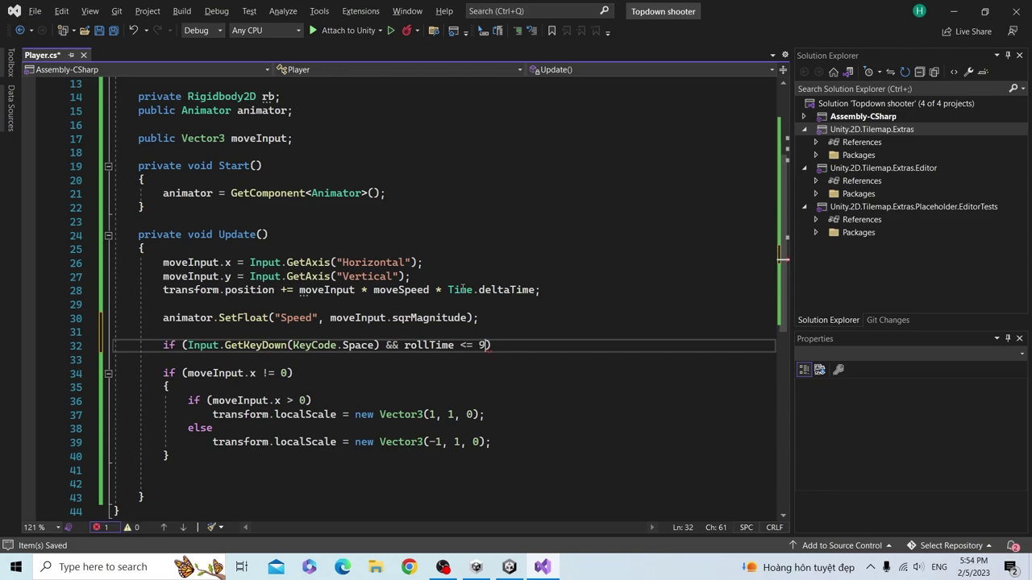
pyautogui.press('Return')
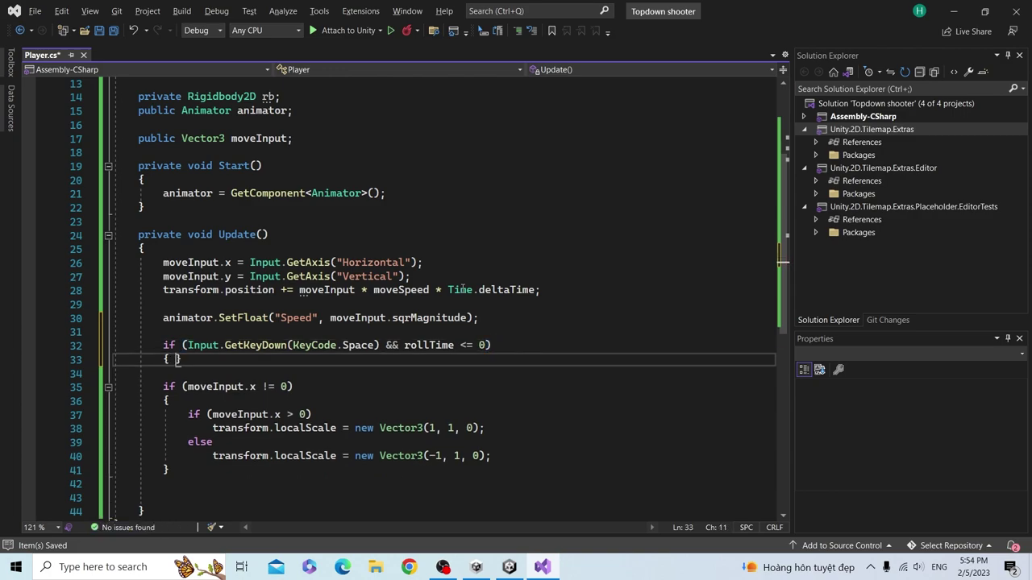
pyautogui.press('Return')
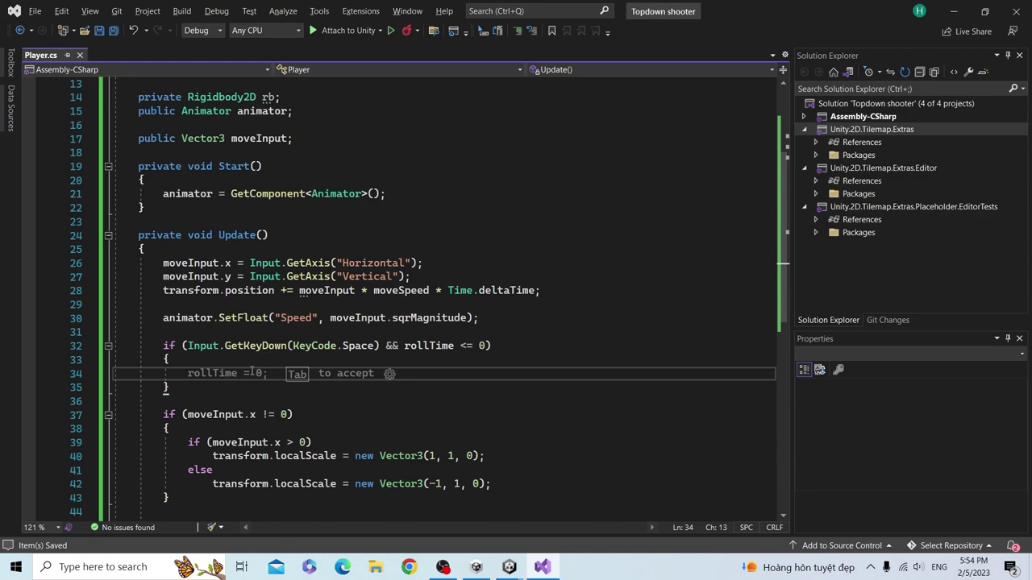
pyautogui.scroll(-1, 253, 371)
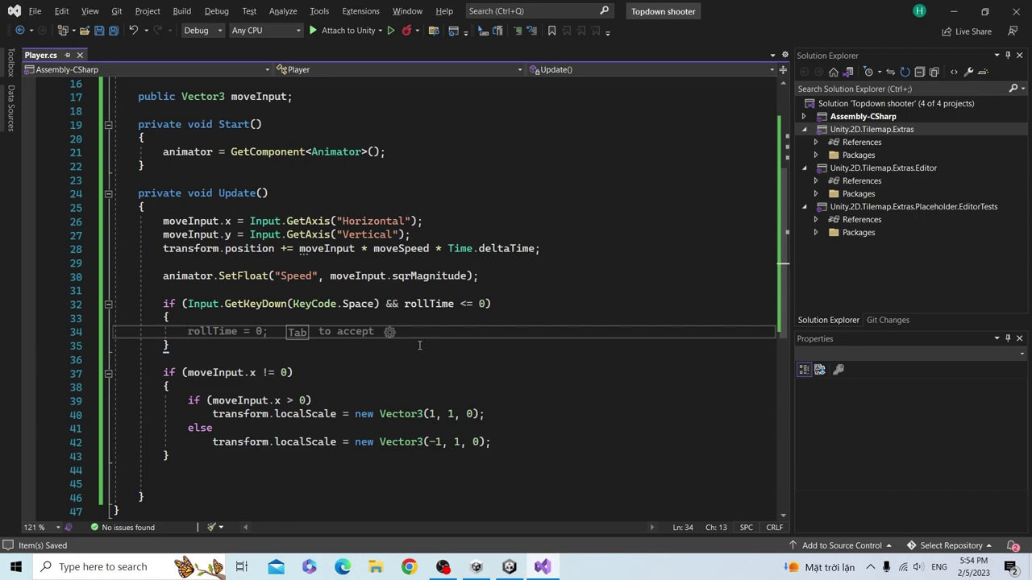
pyautogui.write('animator.')
pyautogui.press('BackSpace')
pyautogui.press('BackSpace')
pyautogui.press('BackSpace')
pyautogui.press('BackSpace')
pyautogui.press('BackSpace')
pyautogui.press('BackSpace')
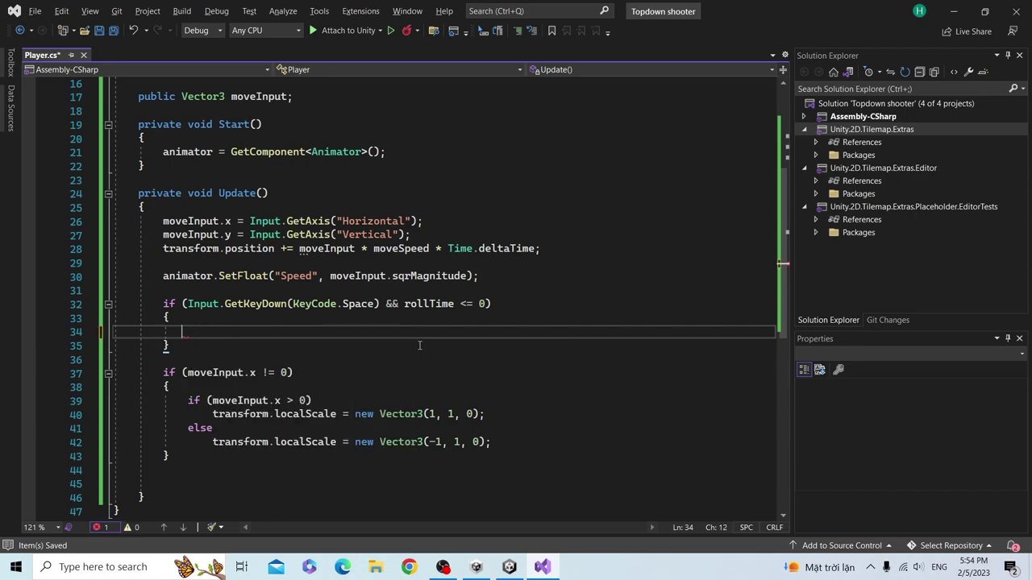
# - Add moveSpeed += rollBoost; and rollTime = RollTime; to the Space block, saving
pyautogui.hotkey('ctrl', 's')
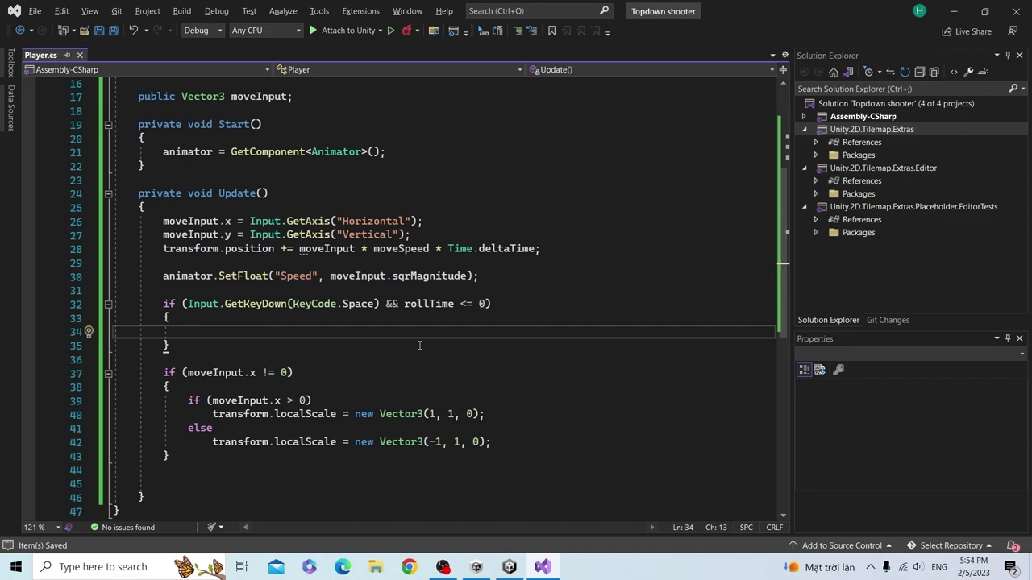
pyautogui.write('moveSpeed += ro')
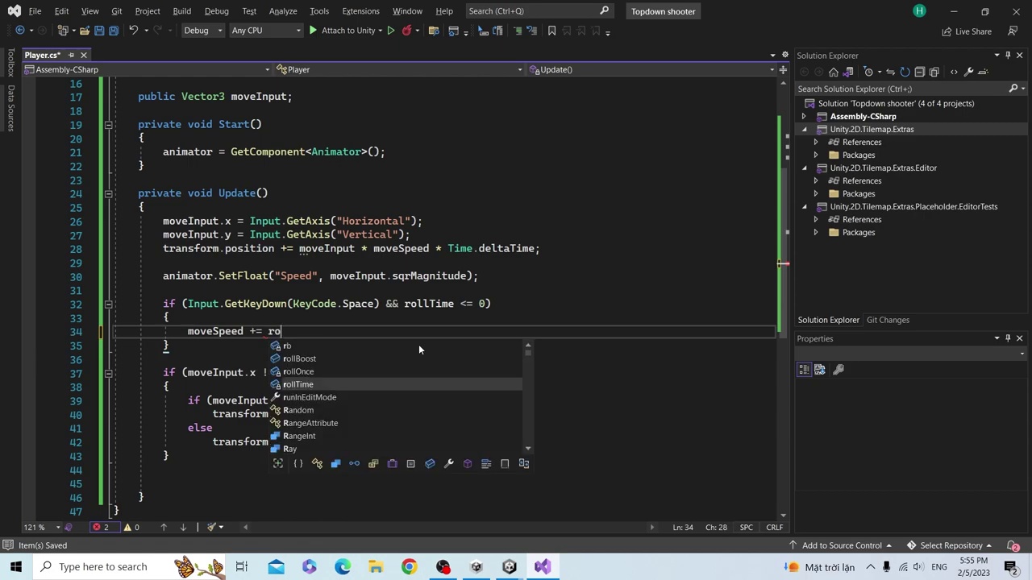
pyautogui.write('ll')
pyautogui.press('Escape')
pyautogui.write('Boost;')
pyautogui.hotkey('ctrl', 's')
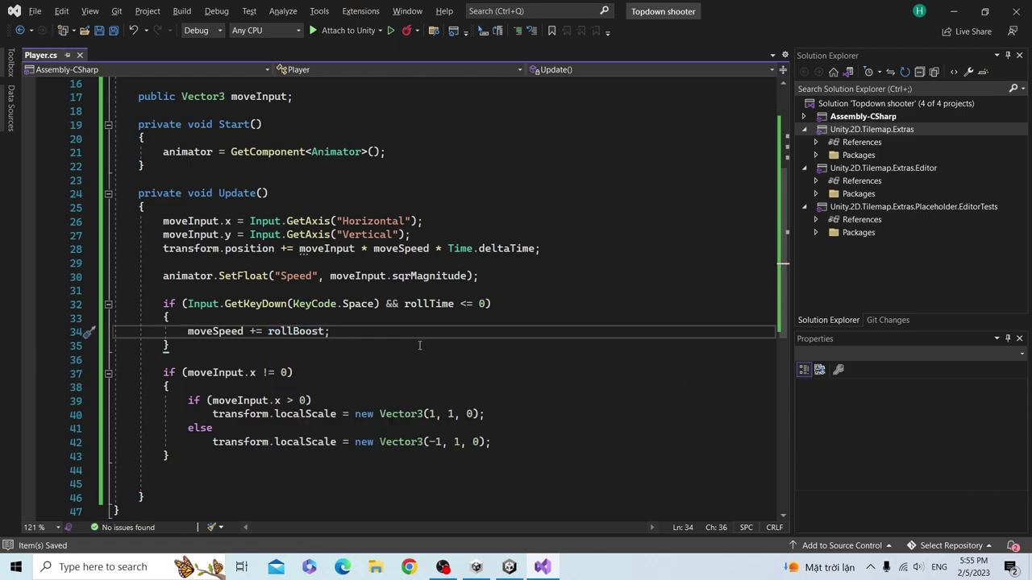
pyautogui.press('Return')
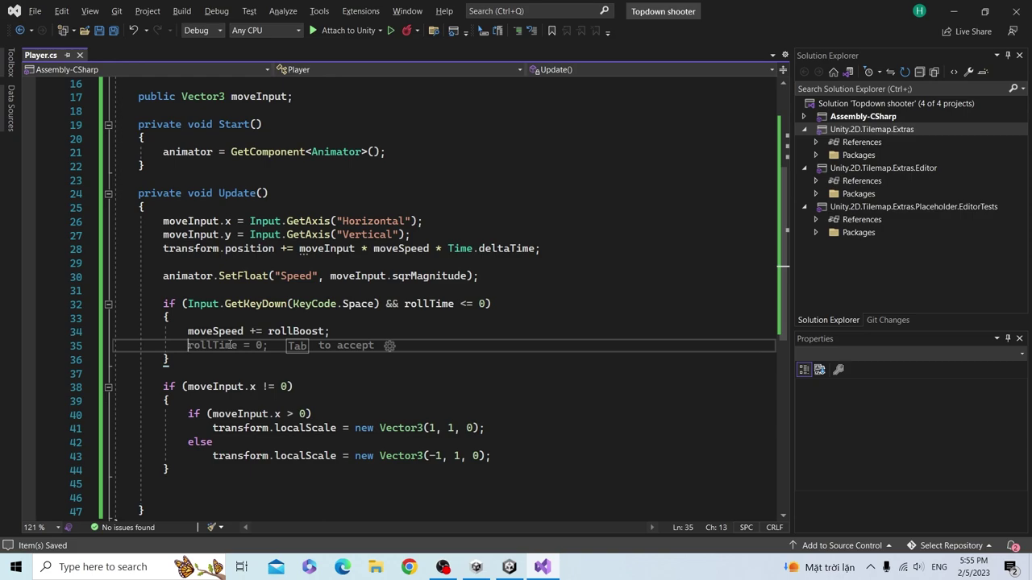
pyautogui.write('roll')
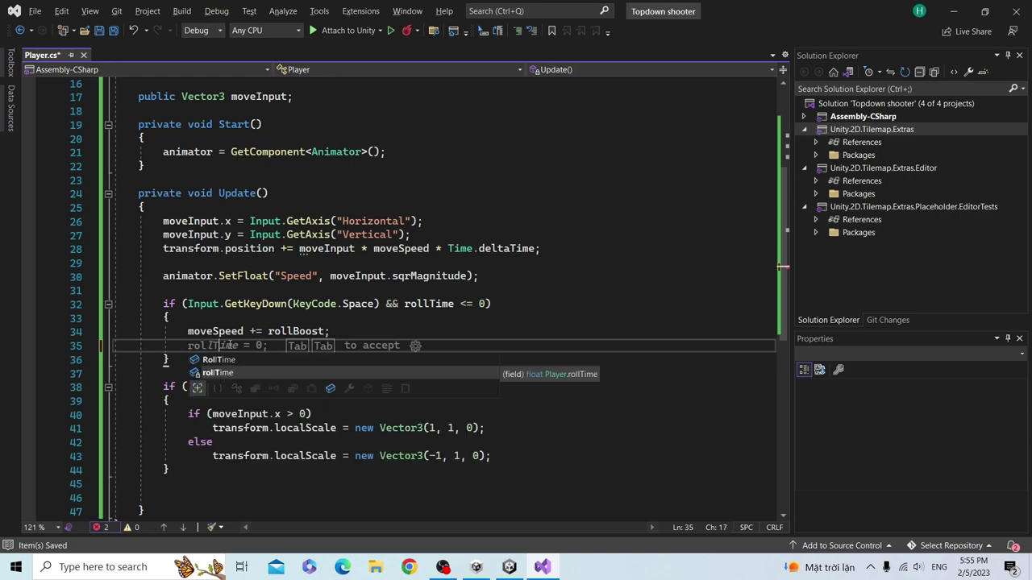
pyautogui.write('Time = ')
pyautogui.write('Rpo')
pyautogui.press('BackSpace')
pyautogui.press('BackSpace')
pyautogui.write('ol')
pyautogui.write(';')
pyautogui.hotkey('ctrl', 's')
# - Set rollOnce = true; in the block and add blank lines below it
pyautogui.click(276, 345)
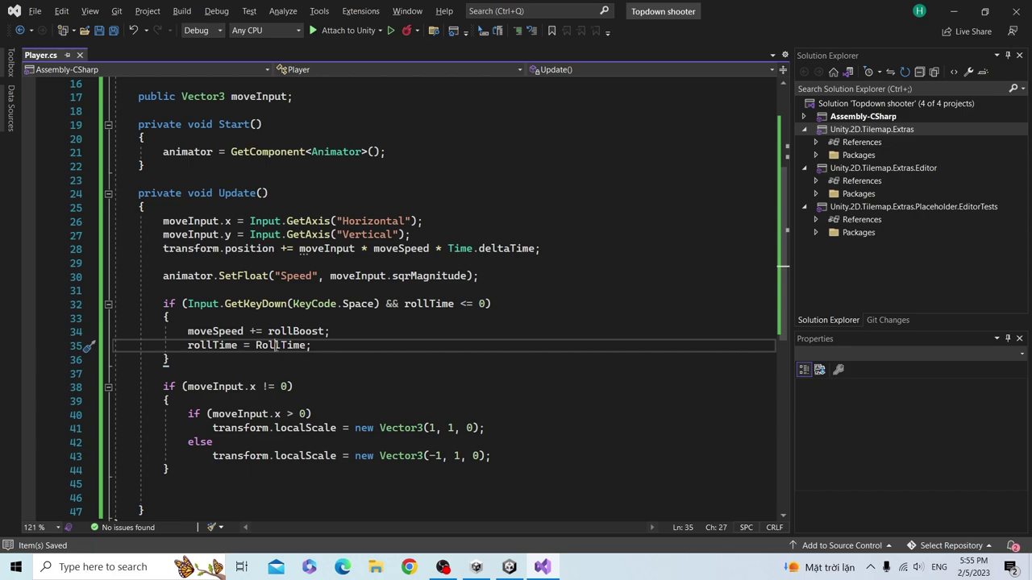
pyautogui.click(318, 346)
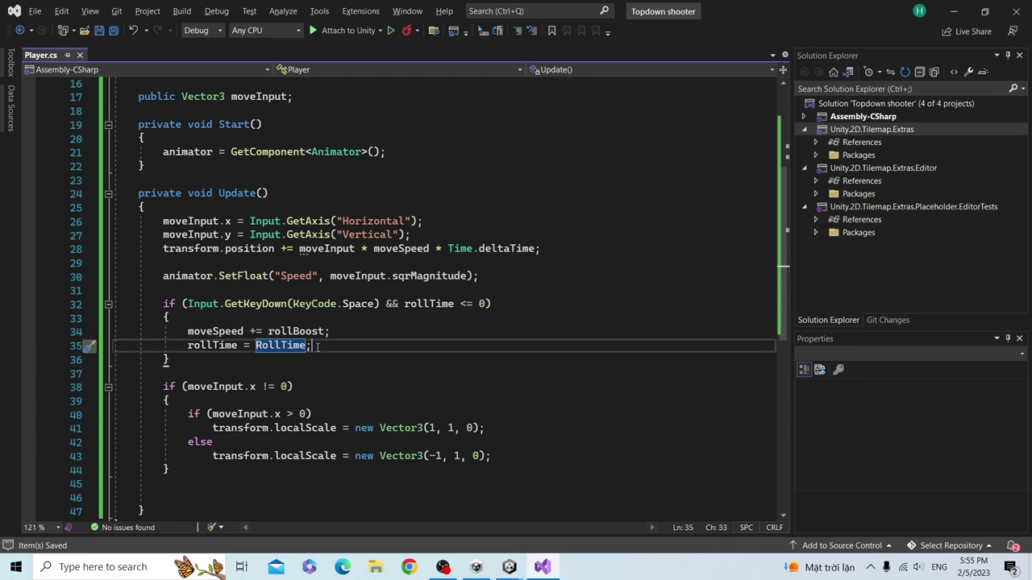
pyautogui.press('Return')
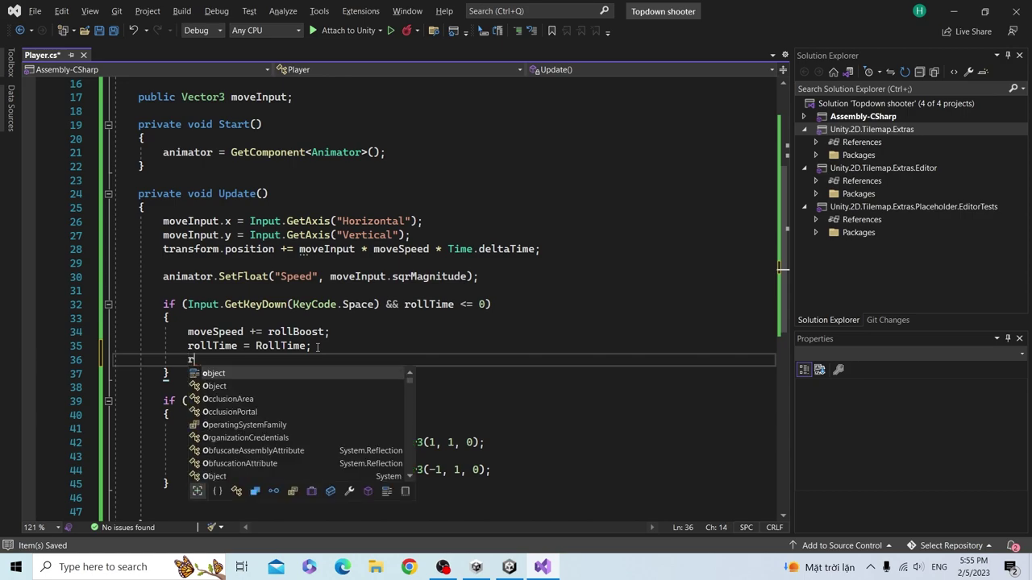
pyautogui.press('BackSpace')
pyautogui.write('ro')
pyautogui.press('Tab')
pyautogui.write('= ')
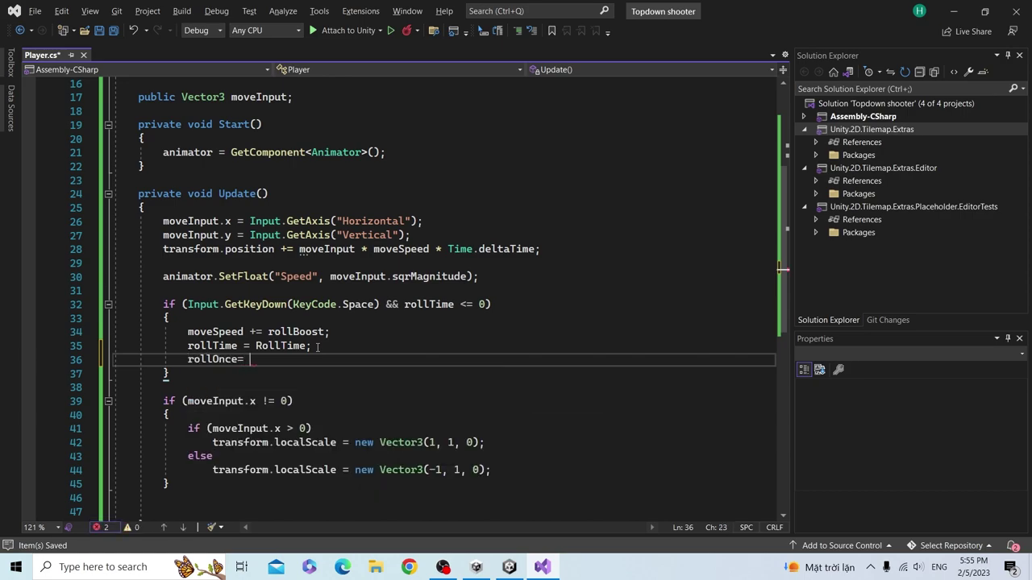
pyautogui.write('true;')
pyautogui.press('Down')
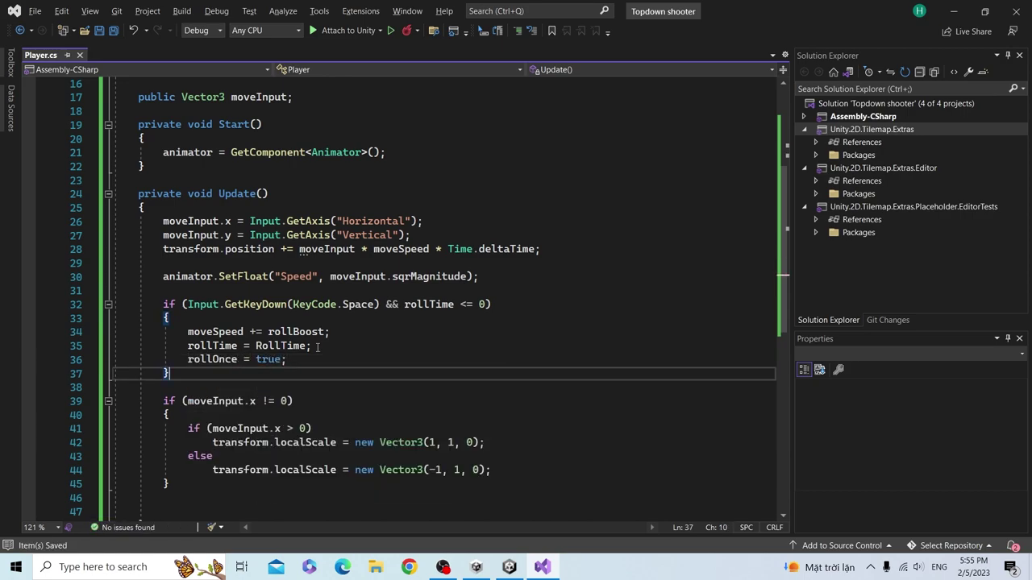
pyautogui.press('Return')
pyautogui.press('Return')
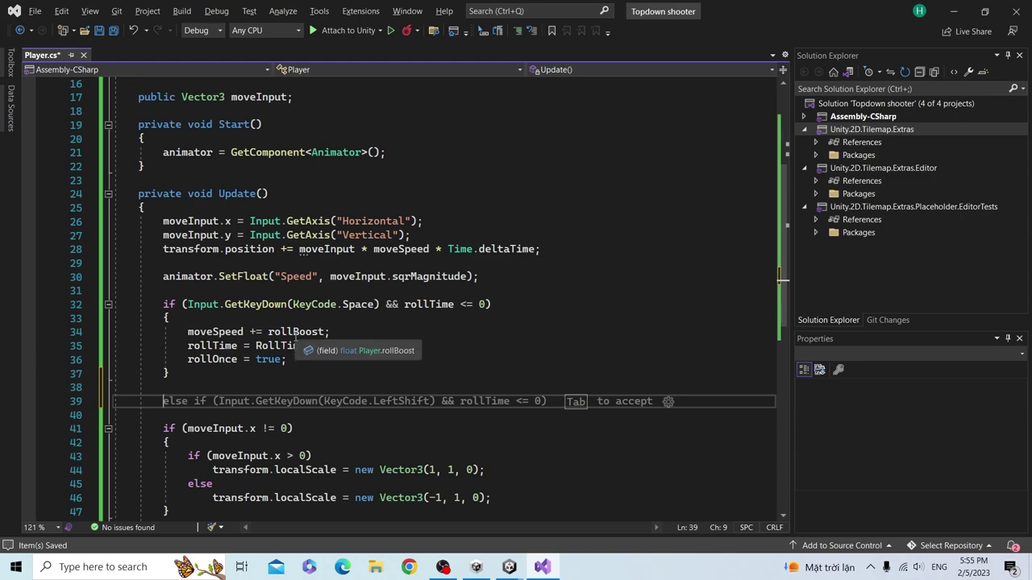
# - Write if (rollTime <= 0 && rollOnce == true) with an opening brace and save
pyautogui.write('if (')
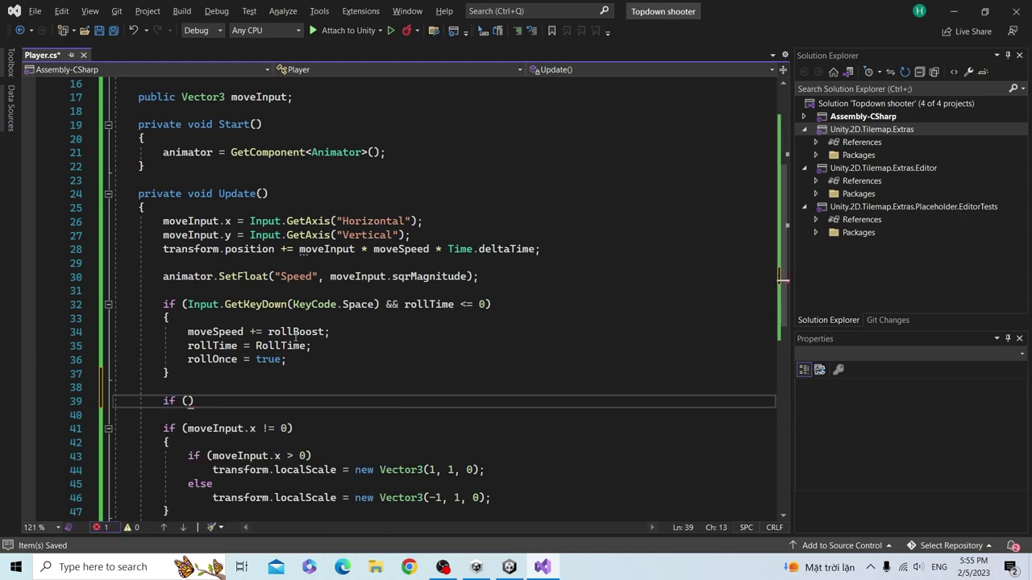
pyautogui.write('ro')
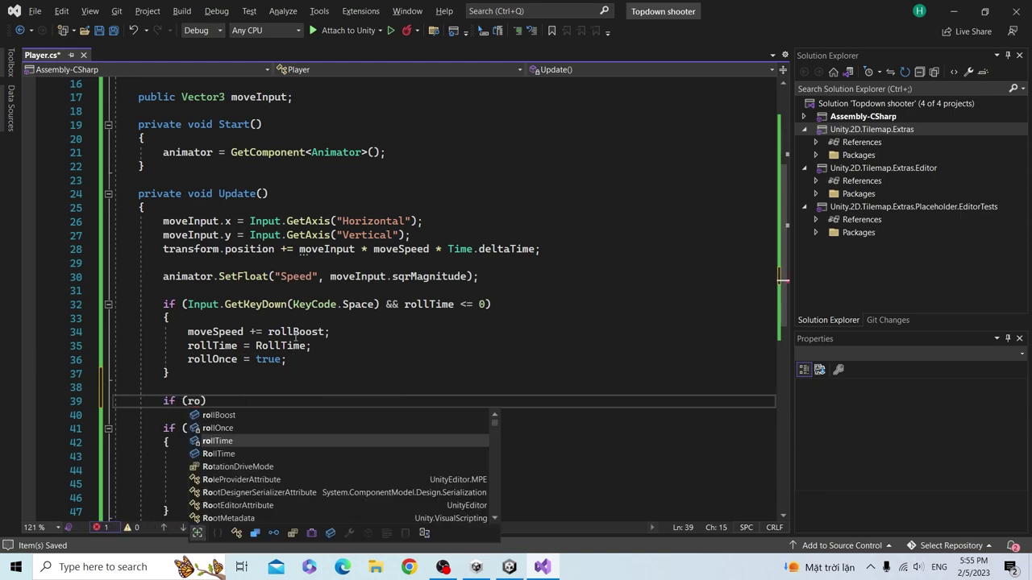
pyautogui.press('Tab')
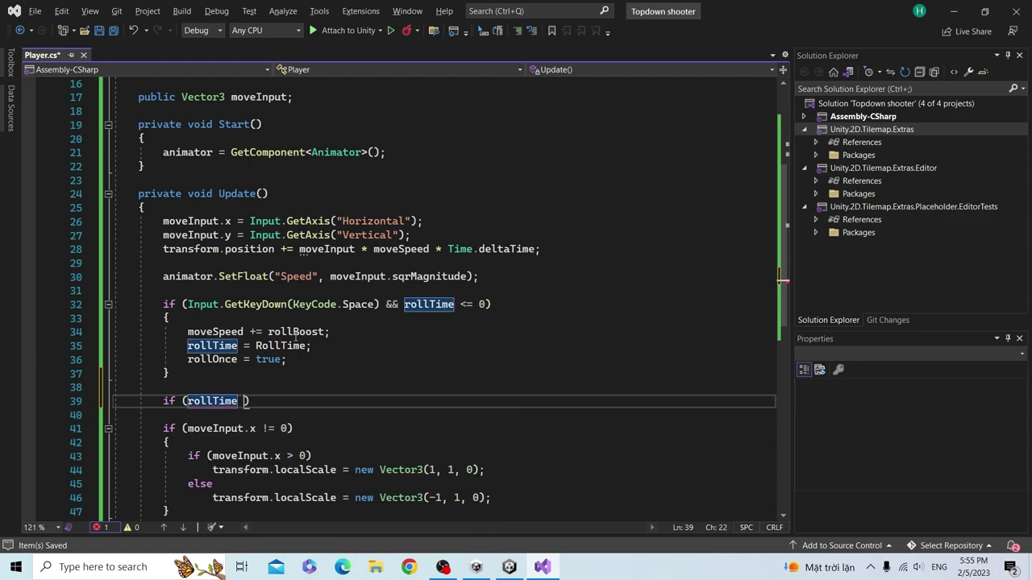
pyautogui.write('<= 0 && ')
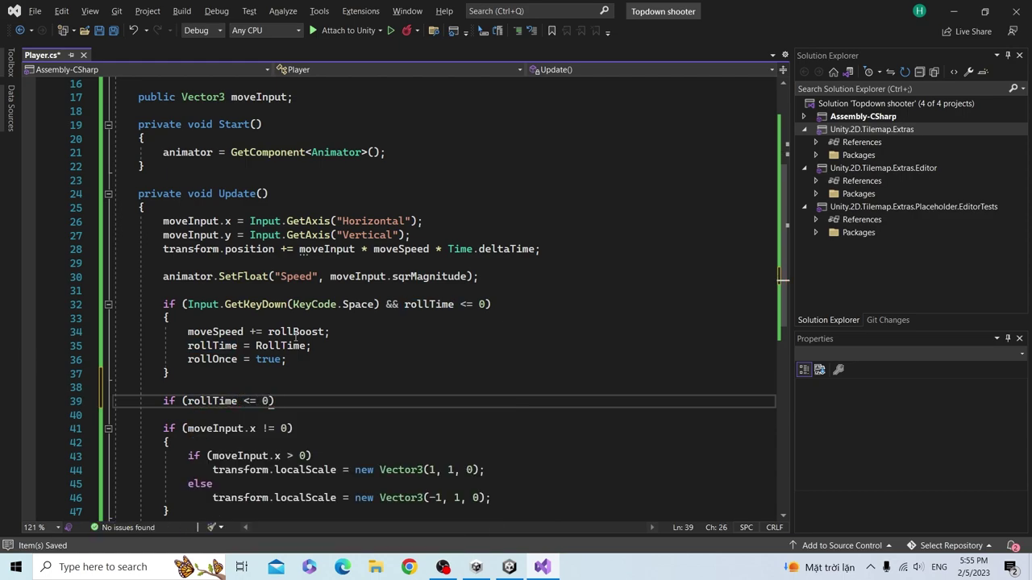
pyautogui.write('rol')
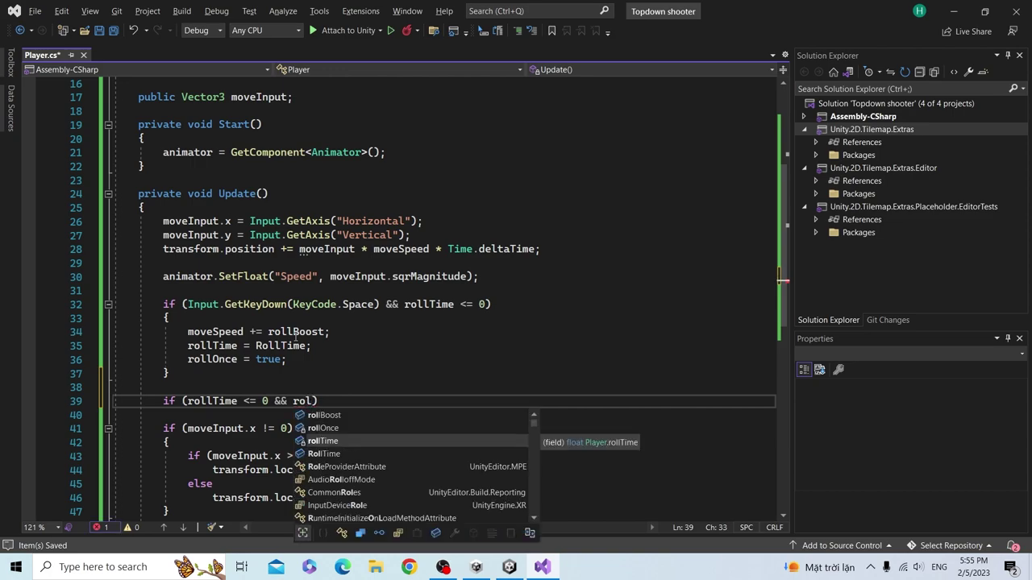
pyautogui.press('Up')
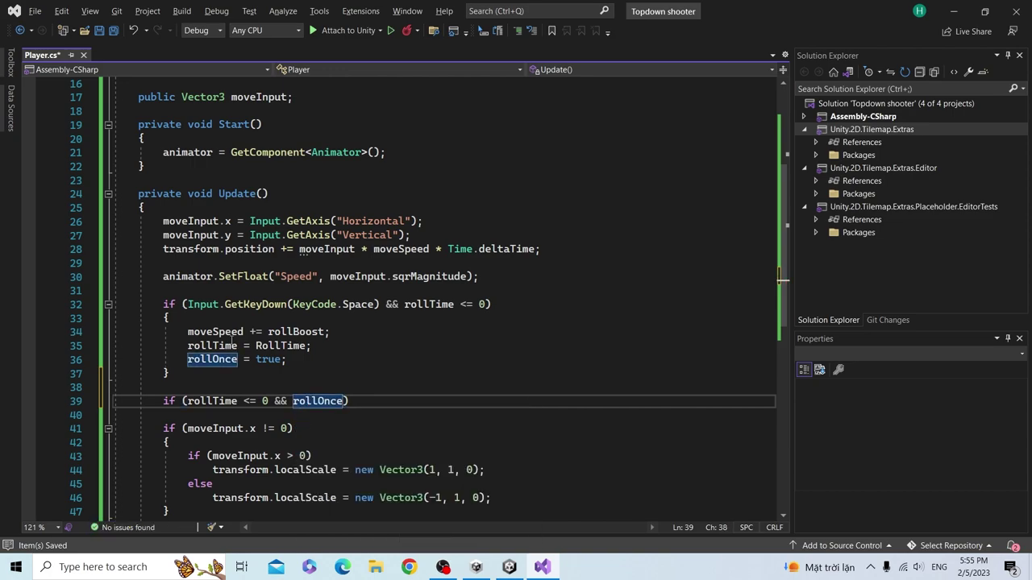
pyautogui.write('== tru')
pyautogui.press('Tab')
pyautogui.write(')')
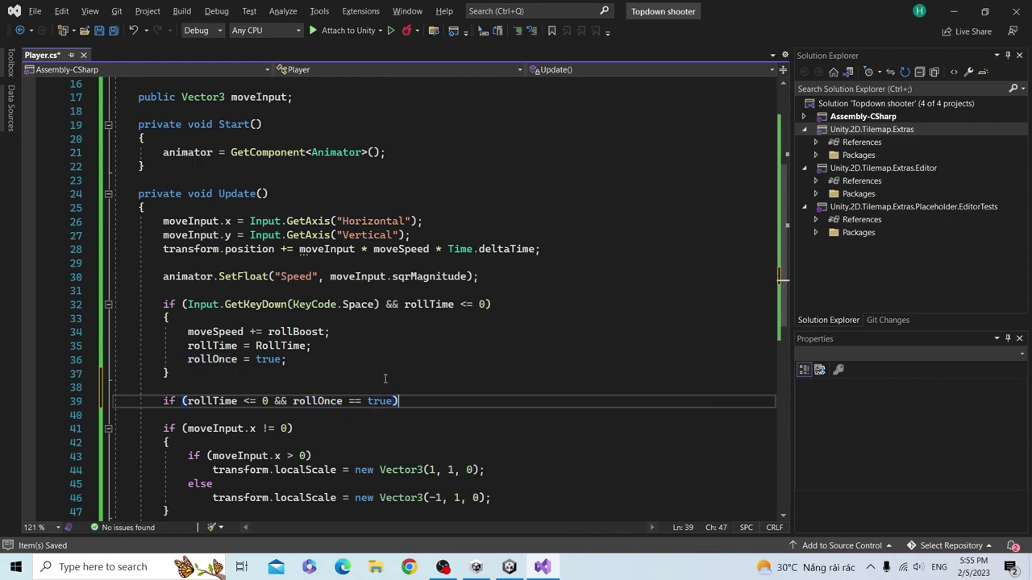
pyautogui.press('Return')
pyautogui.write('{')
pyautogui.press('Return')
pyautogui.hotkey('ctrl', 's')
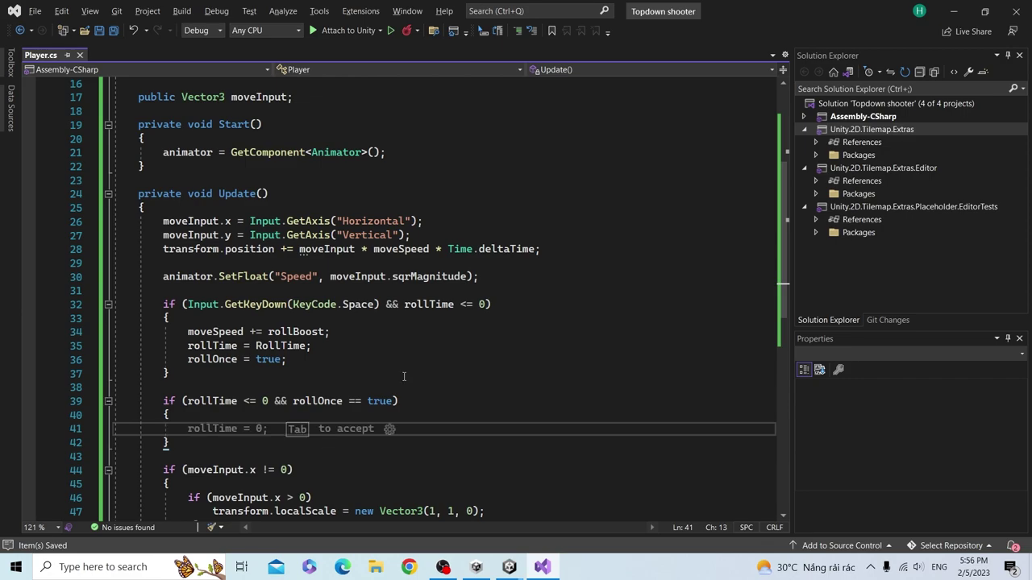
# - Fill the block with moveSpeed -= rollBoost; and rollOnce = false;, then save
pyautogui.write('moveSp')
pyautogui.press('Tab')
pyautogui.write('-= roll')
pyautogui.press('Up')
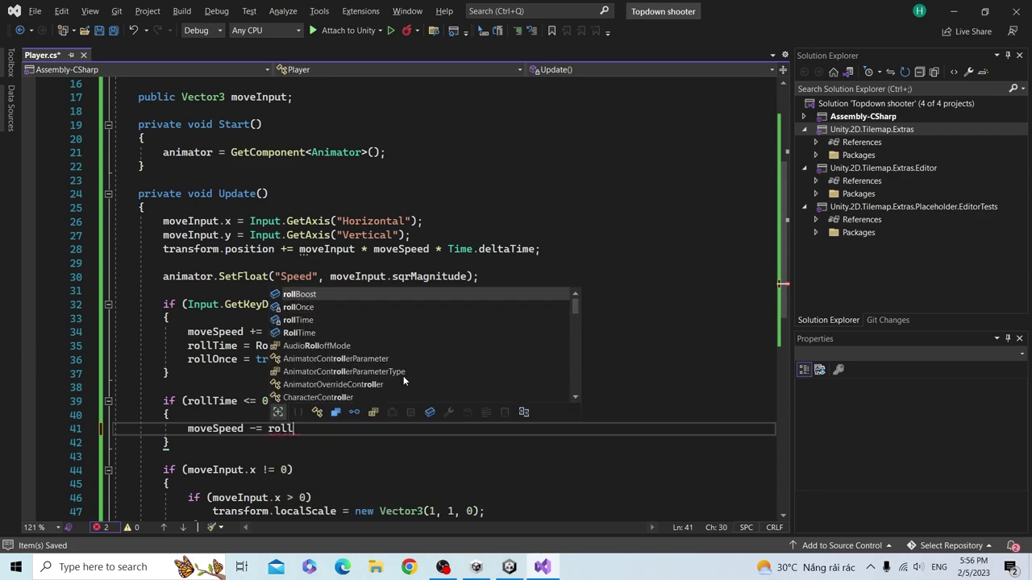
pyautogui.press('Tab')
pyautogui.write(';')
pyautogui.press('Return')
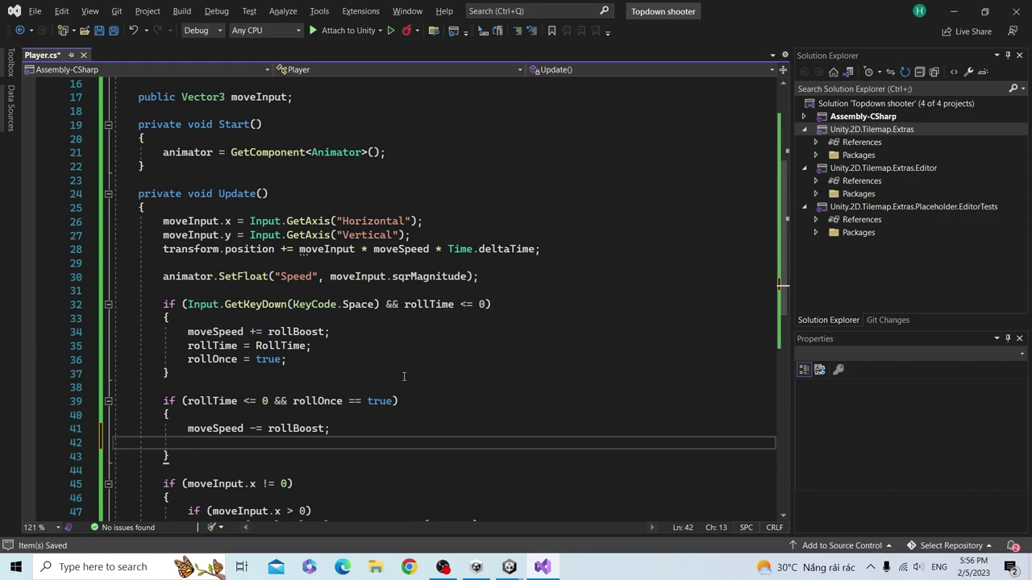
pyautogui.write('rollO')
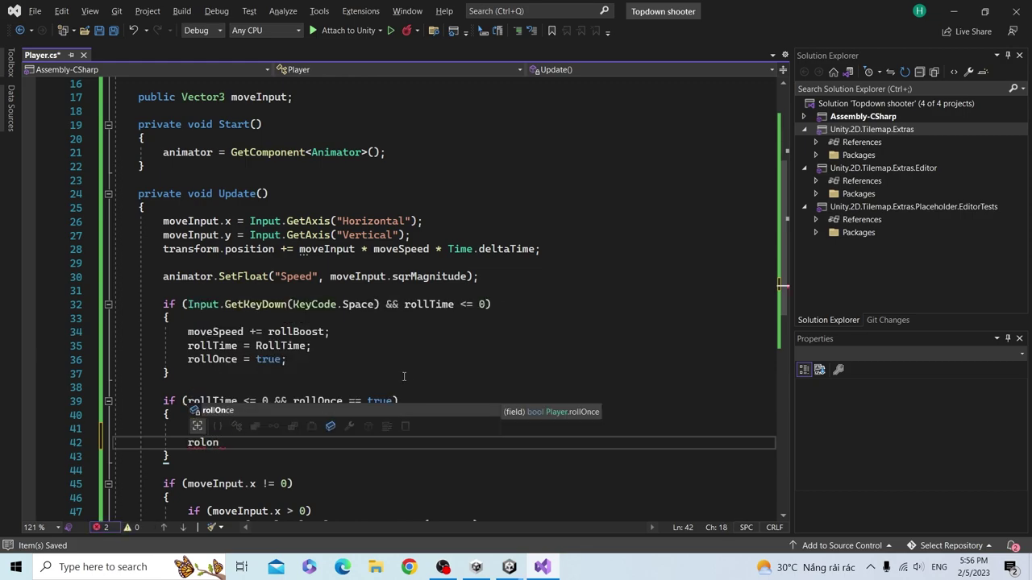
pyautogui.write('nce = f')
pyautogui.press('Tab')
pyautogui.write(';')
pyautogui.hotkey('ctrl', 's')
# - Add an else block after it, starting its body with rollTime
pyautogui.press('Down')
pyautogui.press('Return')
pyautogui.write('else')
pyautogui.press('Return')
pyautogui.write('{')
pyautogui.press('Return')
pyautogui.write('rol')
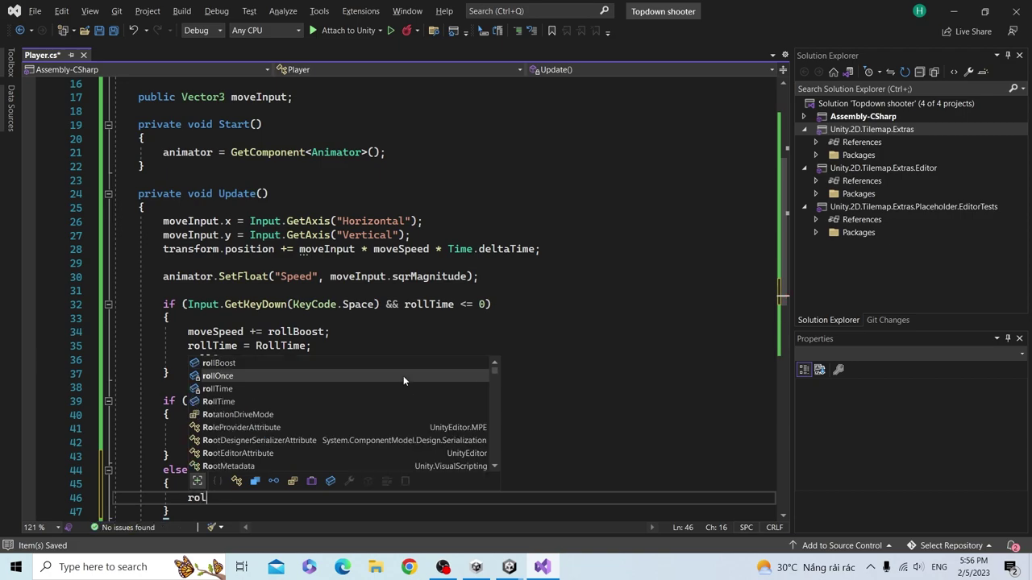
pyautogui.press('Down')
# - Complete line 46 as rollTime -= Time.deltaTime; in the else branch
pyautogui.press('Tab')
pyautogui.write('-=')
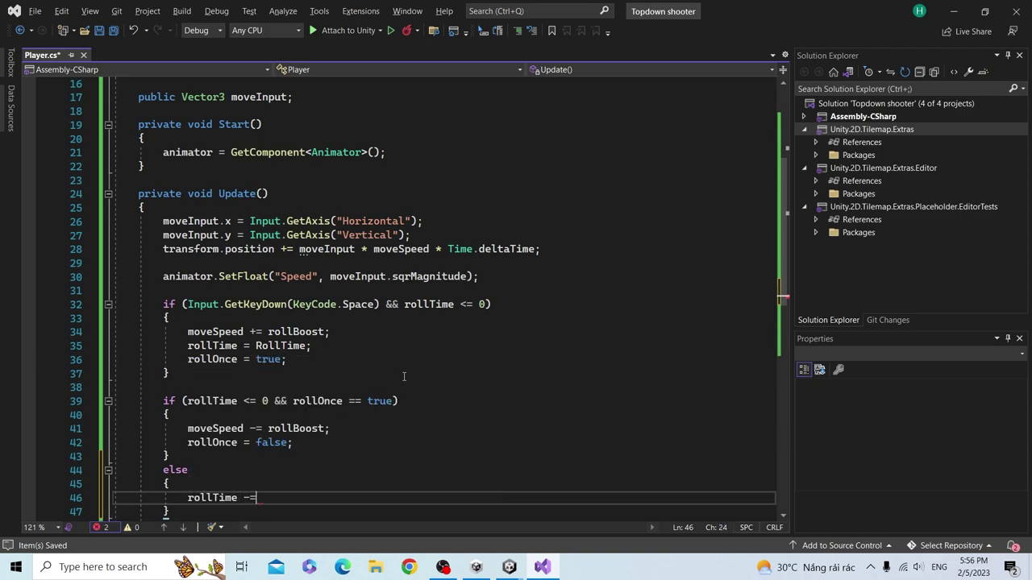
pyautogui.write(' time.del;')
pyautogui.scroll(-3, 395, 377)
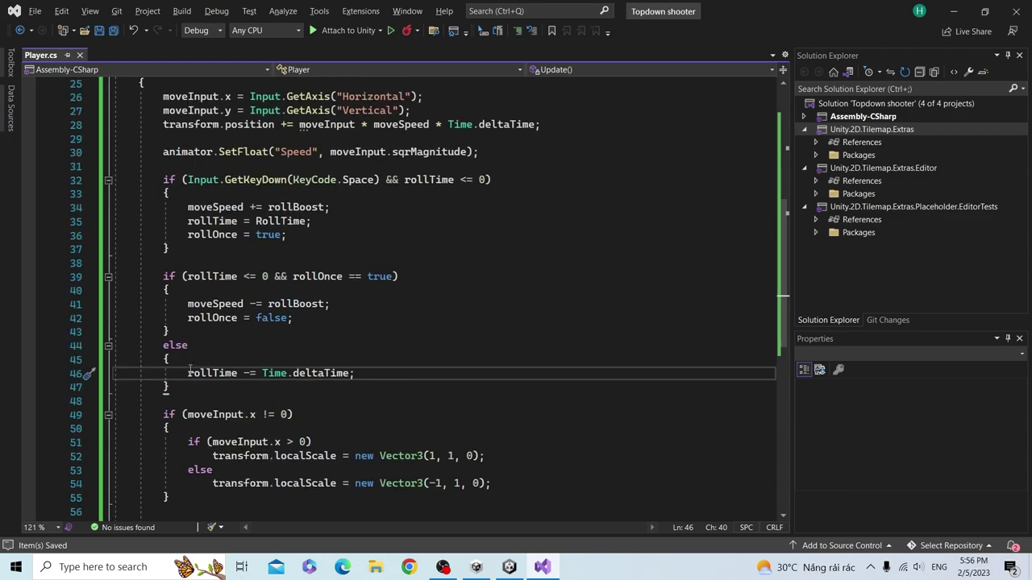
# - Inspect Time.deltaTime's quick info and highlight the deltaTime and RollTime references
pyautogui.moveTo(262, 374); pyautogui.dragTo(350, 373)
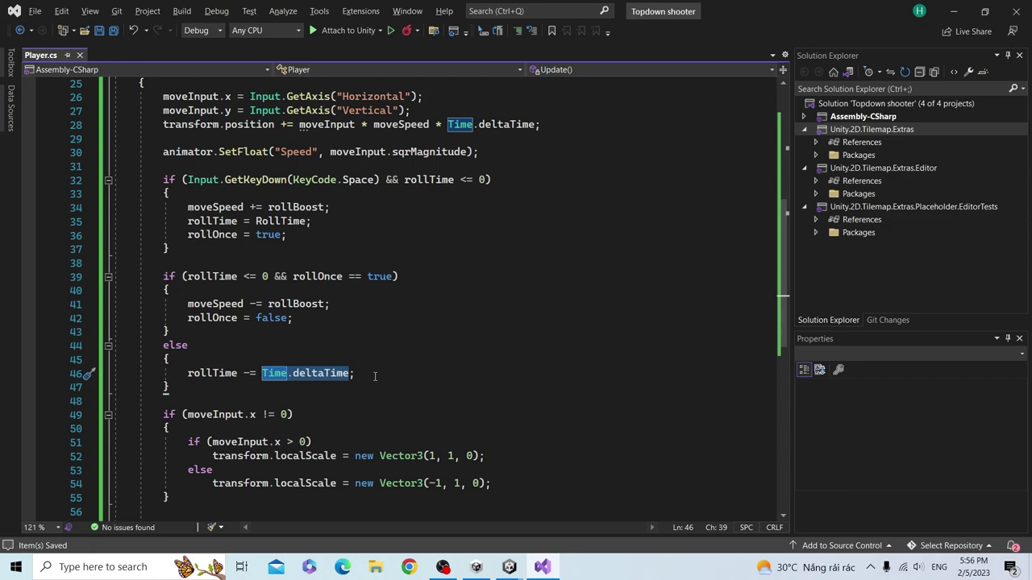
pyautogui.click(364, 376)
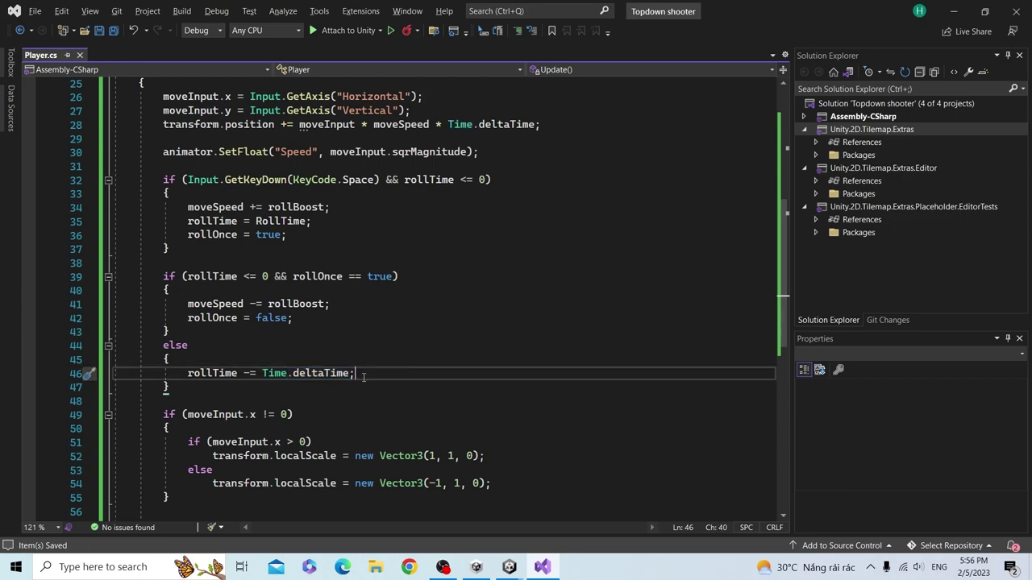
pyautogui.click(321, 381)
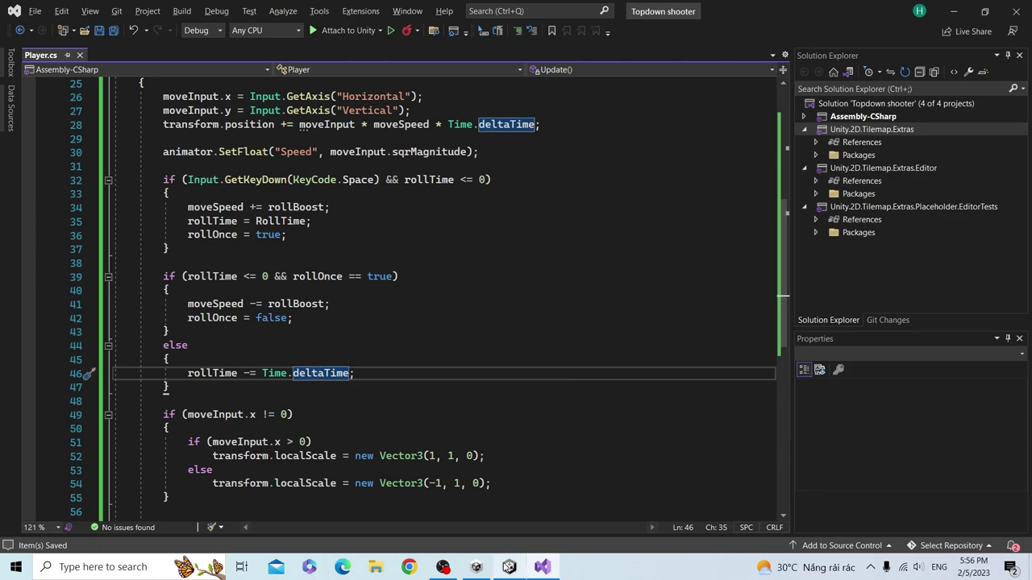
pyautogui.scroll(-2, 387, 291)
pyautogui.scroll(4, 273, 309)
pyautogui.click(273, 309)
pyautogui.scroll(3, 272, 308)
# - In Unity, select Player and set its Roll Time to 0.25 in the Inspector
pyautogui.click(508, 566)
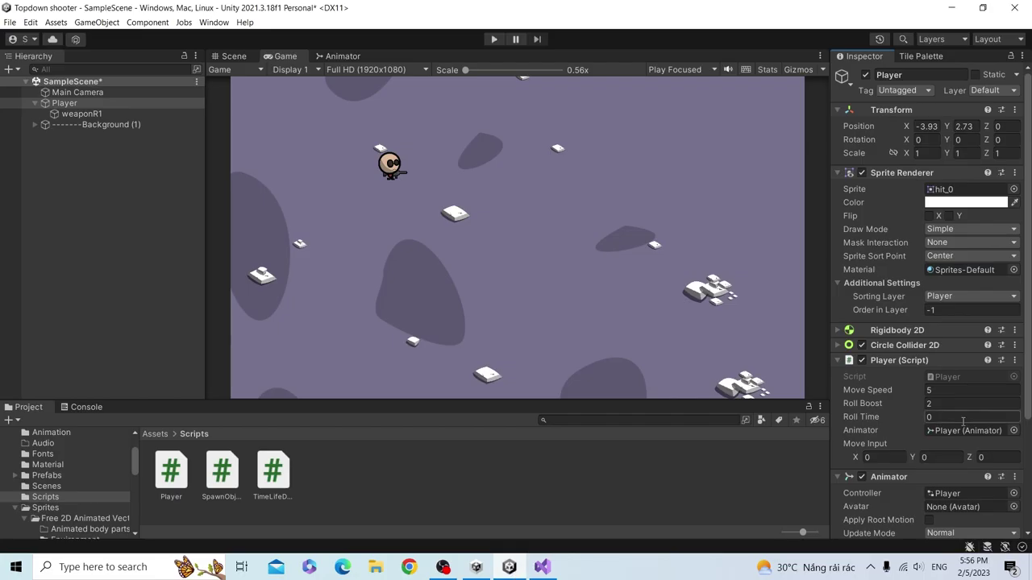
pyautogui.click(768, 469)
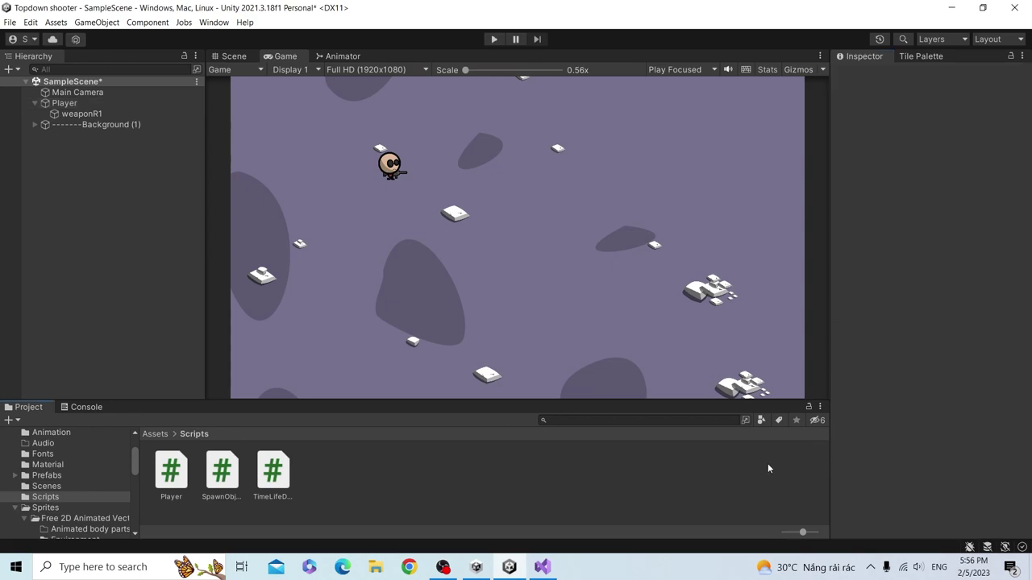
pyautogui.click(65, 103)
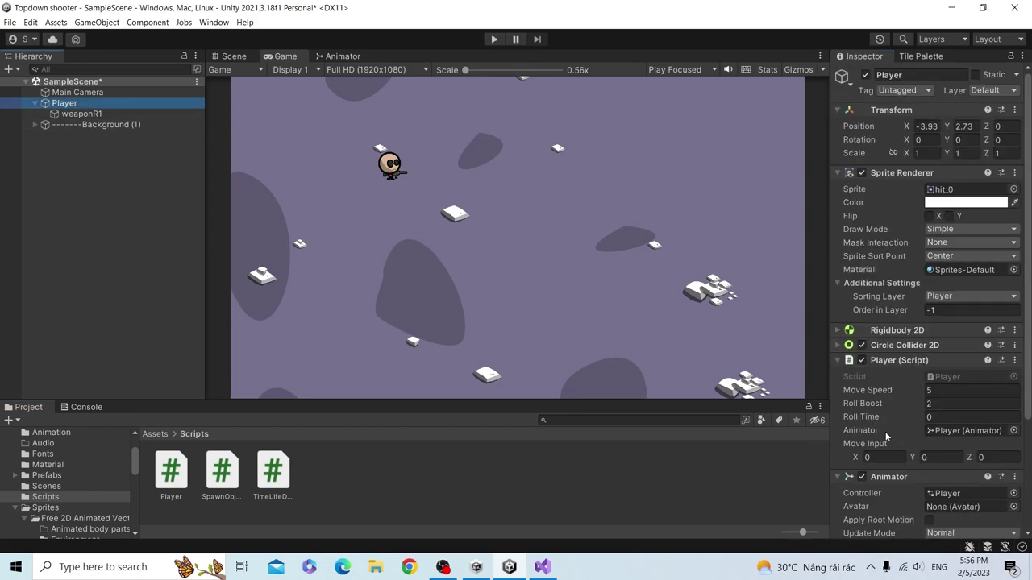
pyautogui.click(933, 416)
pyautogui.write('.25')
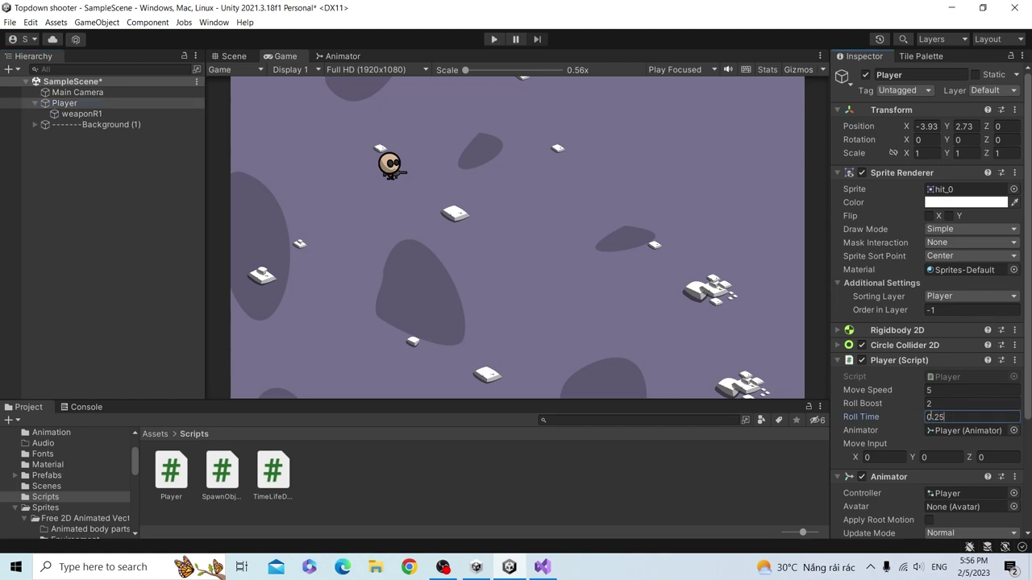
# - Review the rollTime countdown and Space roll check in Player.cs, then enter Play mode
pyautogui.hotkey('alt', 'Tab')
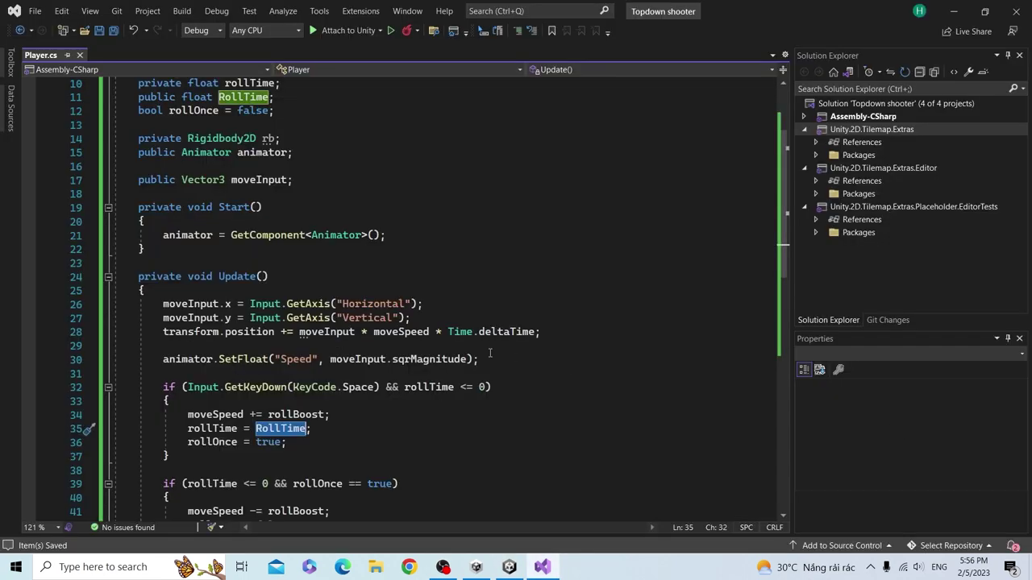
pyautogui.moveTo(256, 456); pyautogui.dragTo(360, 456)
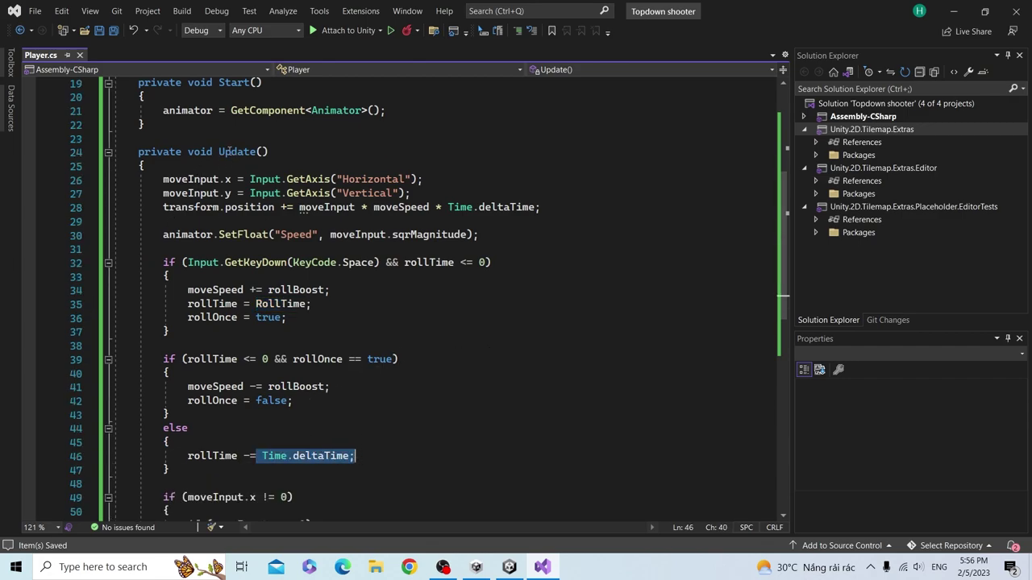
pyautogui.moveTo(188, 456); pyautogui.dragTo(353, 457)
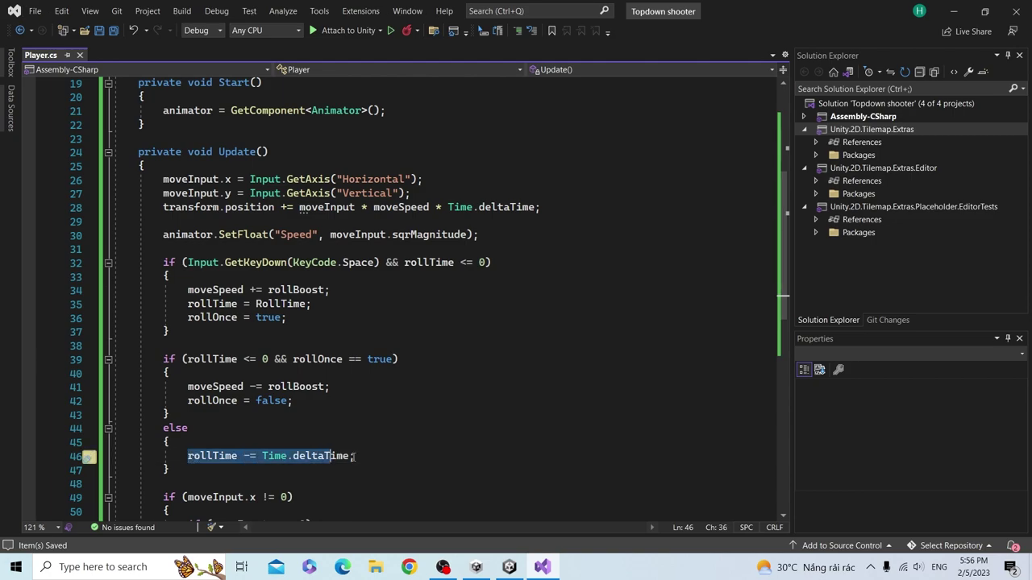
pyautogui.hotkey('alt', 'Tab')
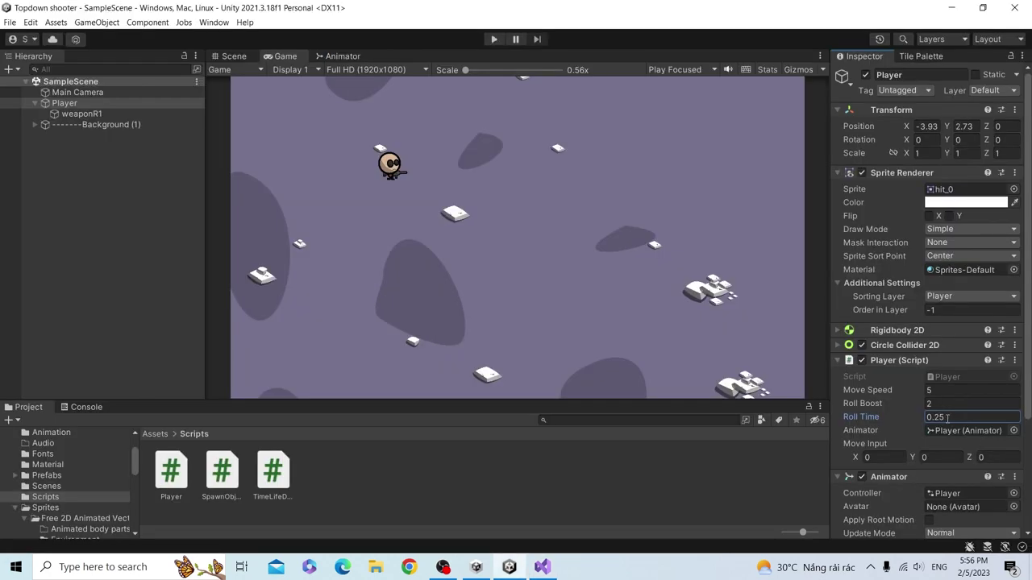
pyautogui.click(525, 457)
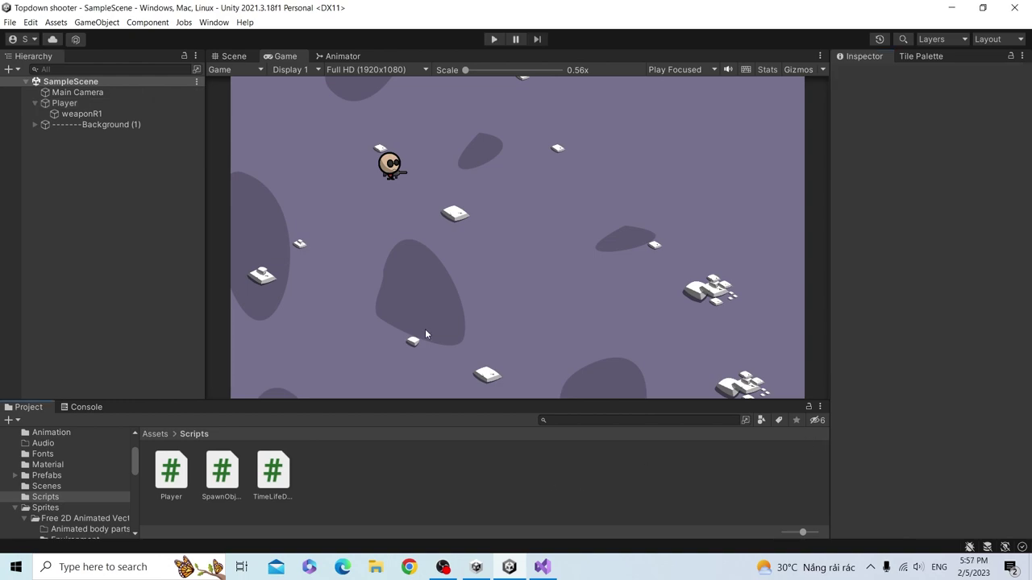
pyautogui.hotkey('alt', 'Tab')
pyautogui.click(460, 262)
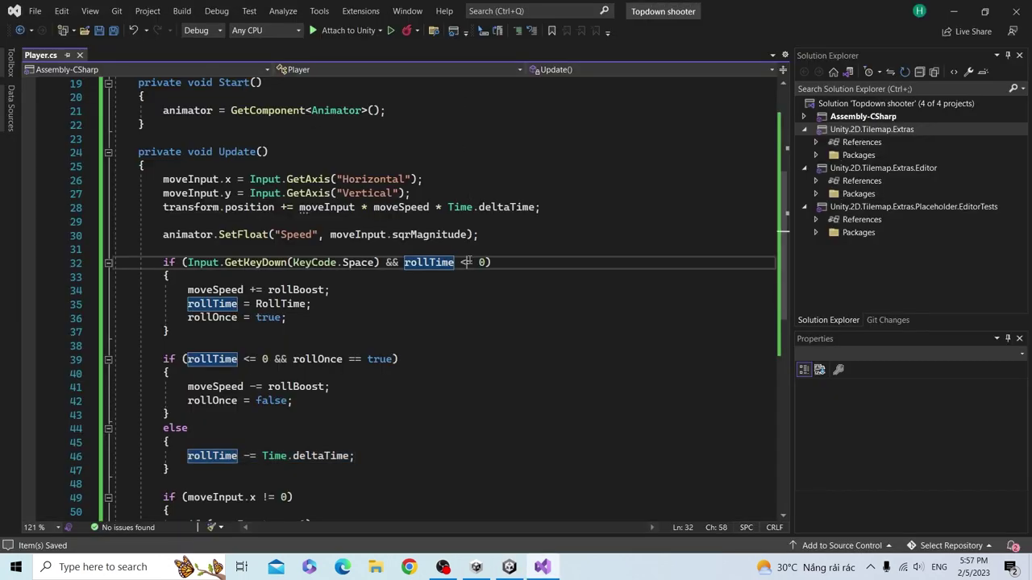
pyautogui.hotkey('alt', 'Tab')
pyautogui.click(494, 39)
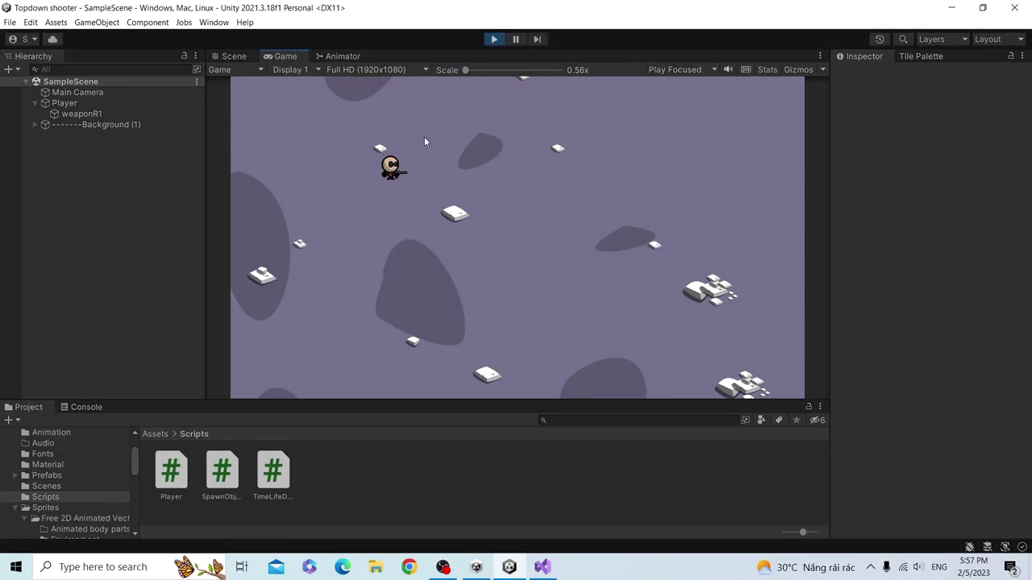
# - Drive the player character around the level with the WASD keys in Play mode
pyautogui.press('d')
pyautogui.press('s')
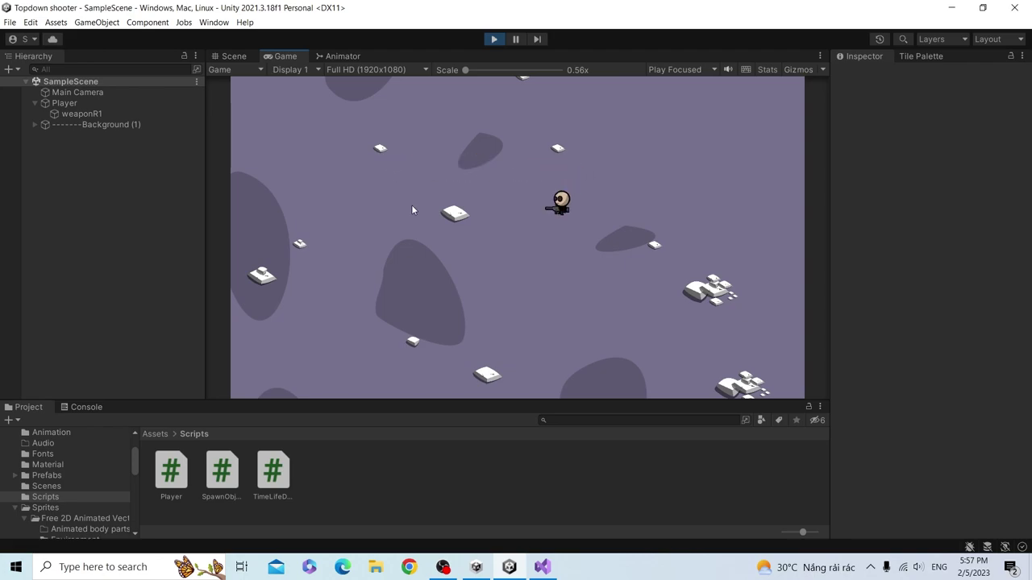
pyautogui.press('a')
pyautogui.press('w')
pyautogui.press('d')
pyautogui.press('s')
pyautogui.press('d')
pyautogui.press('s')
pyautogui.press('a')
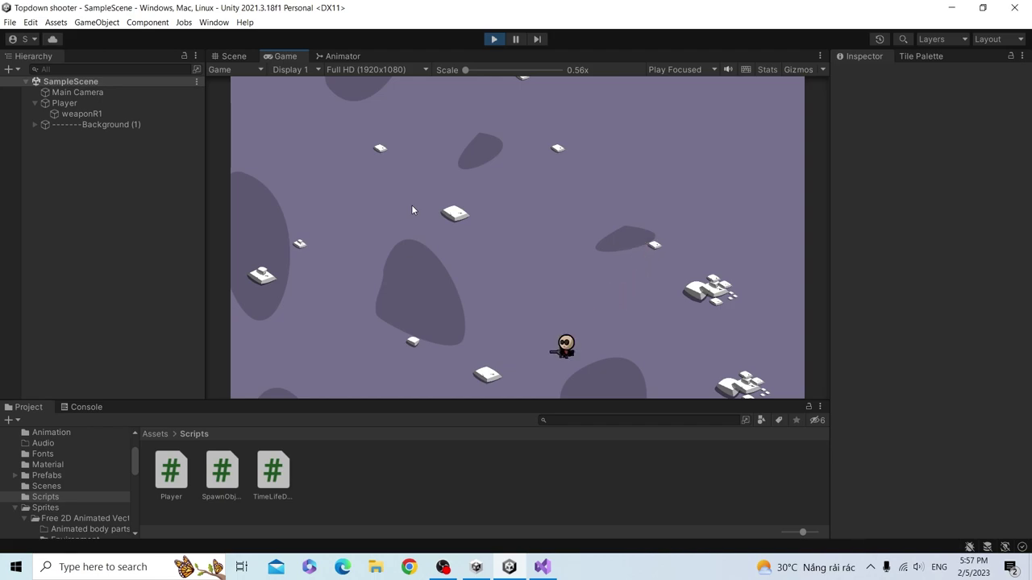
pyautogui.press('w')
pyautogui.press('a')
pyautogui.press('d')
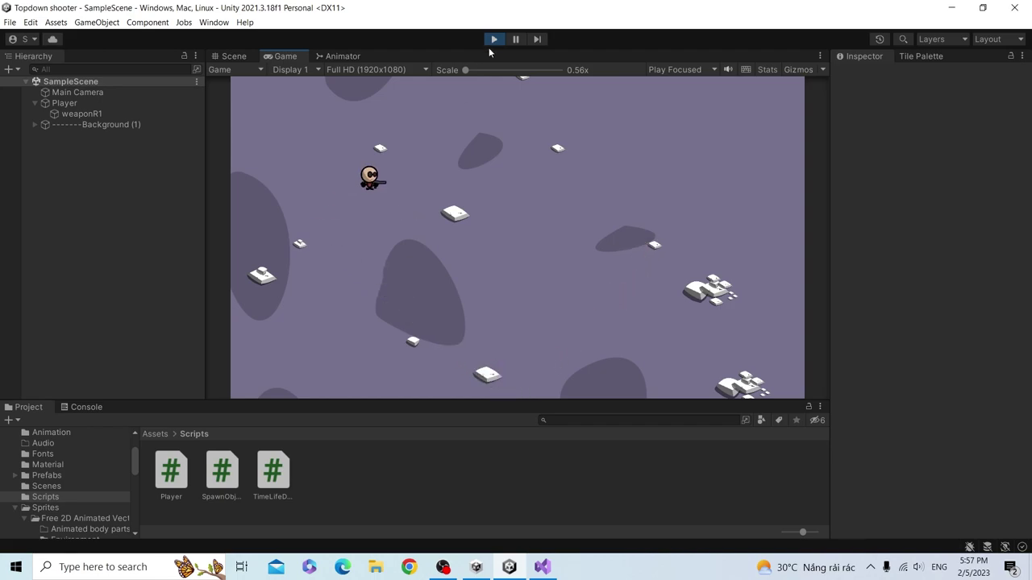
# - Exit Play mode and select Player to show Move Speed 5, Roll Boost 2, Roll Time 0.25
pyautogui.click(490, 42)
pyautogui.click(65, 103)
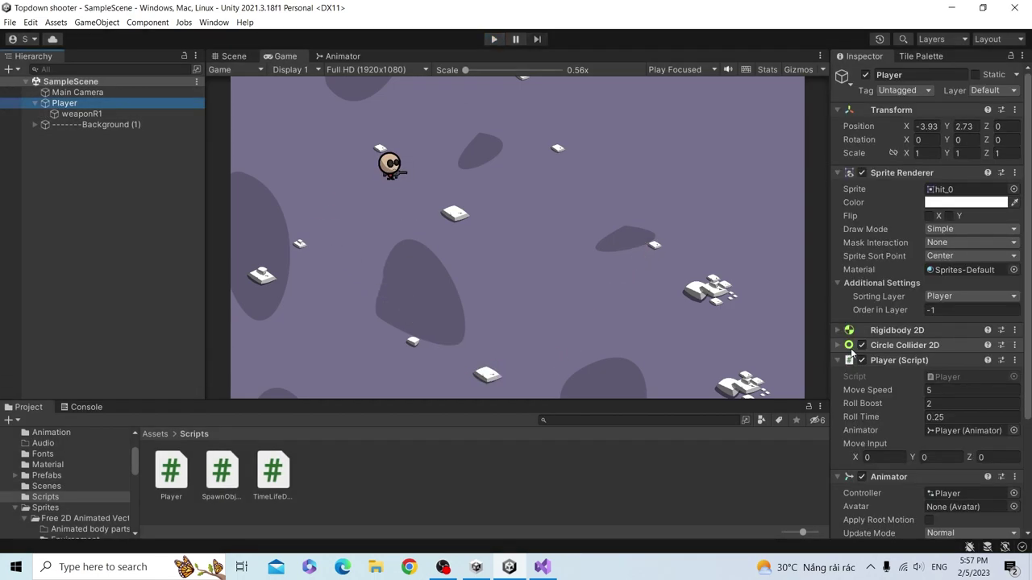
pyautogui.hotkey('alt', 'Tab')
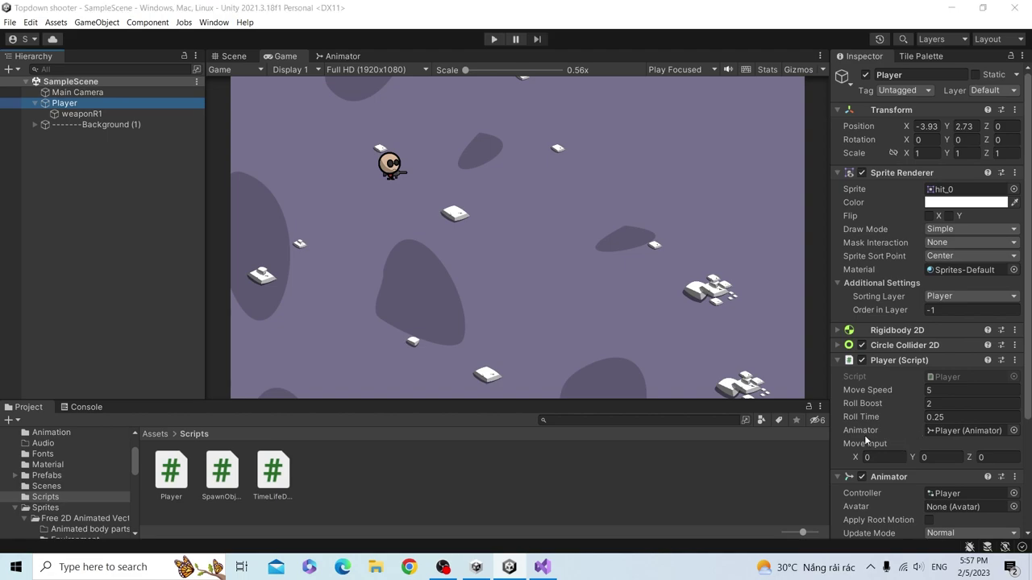
pyautogui.hotkey('alt', 'Tab')
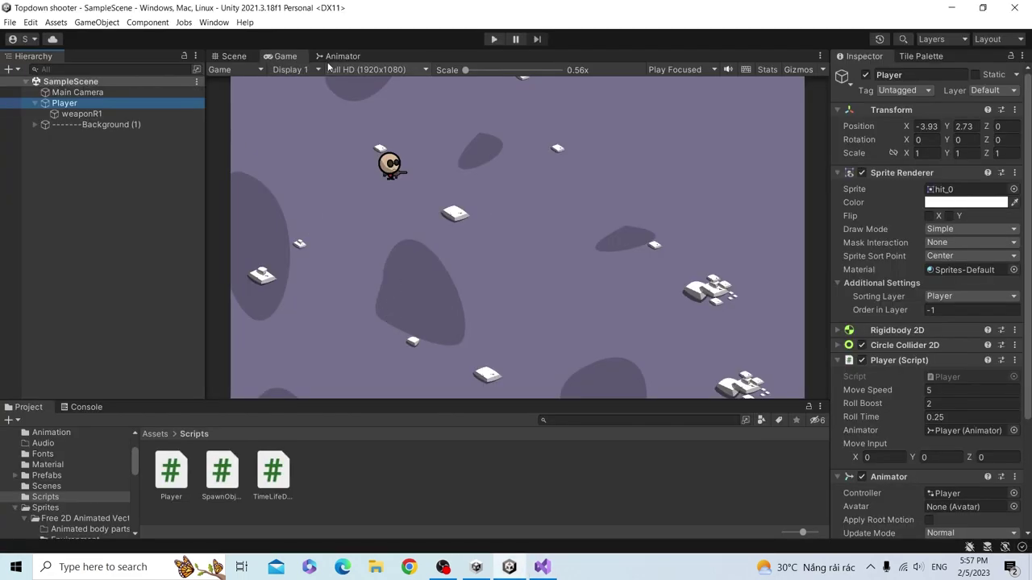
pyautogui.click(332, 57)
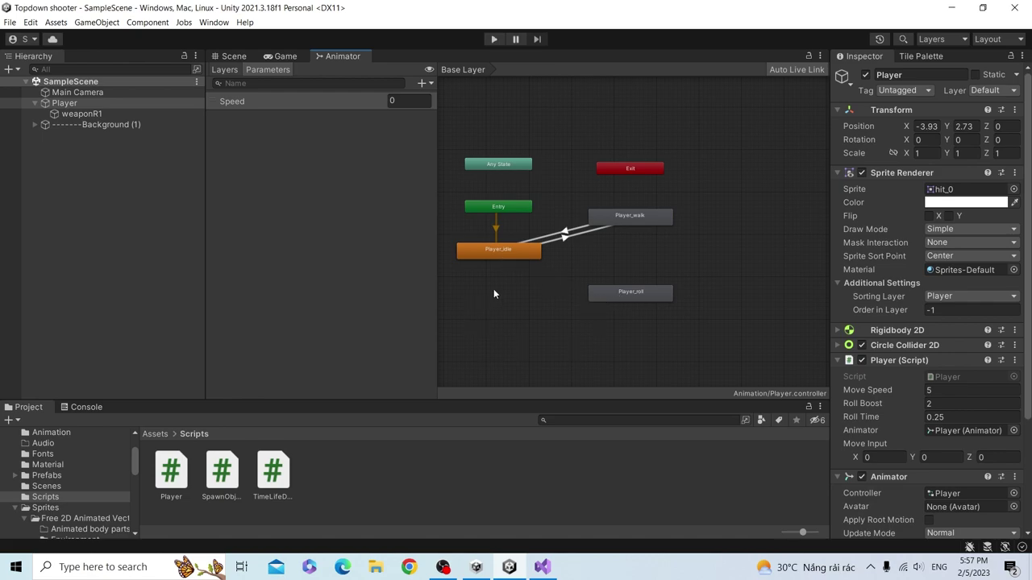
# - Make a transition from the Player_idle state to Player_roll
pyautogui.click(515, 256)
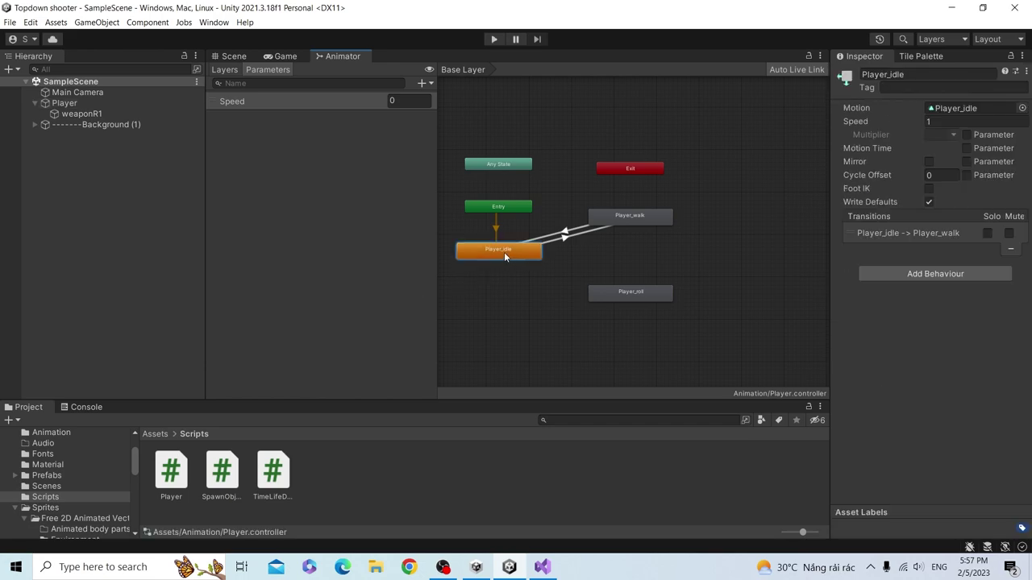
pyautogui.rightClick(504, 252)
pyautogui.click(527, 262)
pyautogui.click(624, 298)
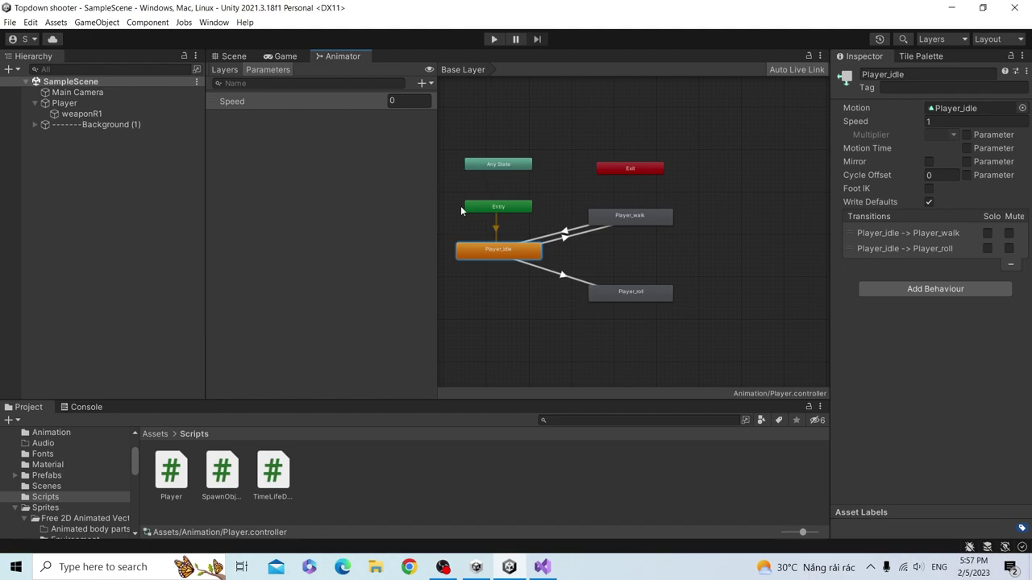
# - Add a Bool parameter named Roll and select the idle-to-roll transition
pyautogui.click(422, 83)
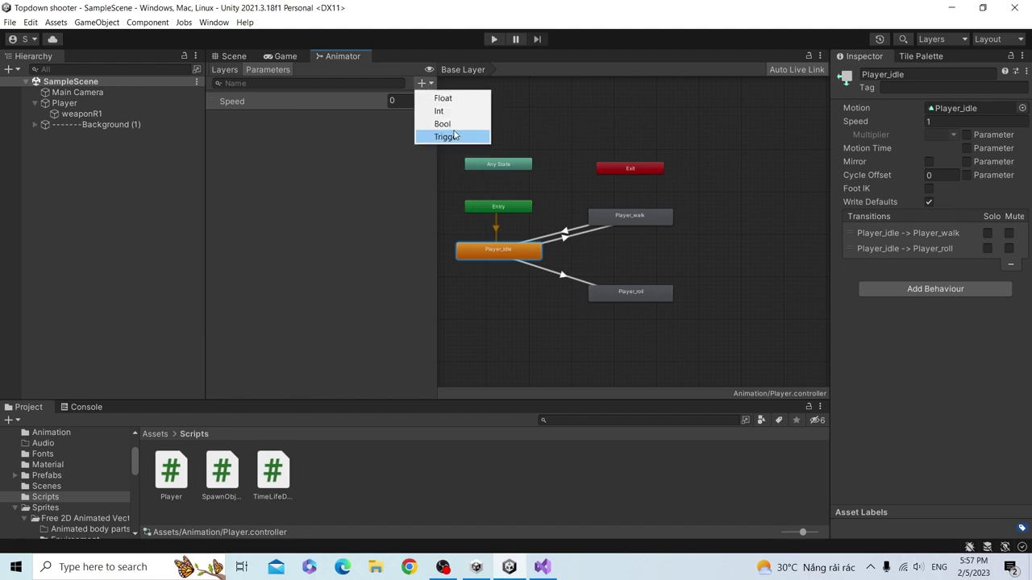
pyautogui.click(441, 124)
pyautogui.write('Roll')
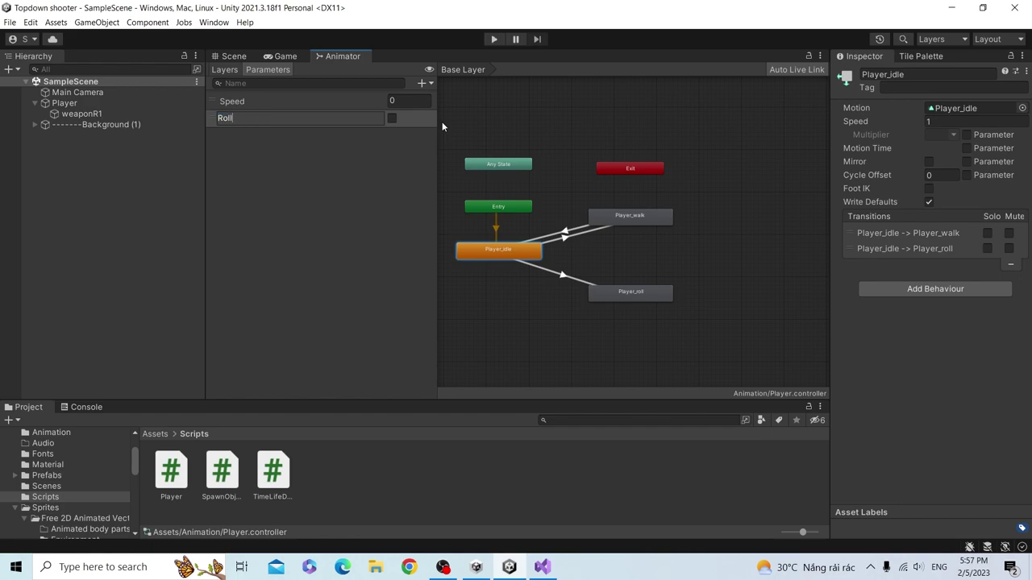
pyautogui.press('Return')
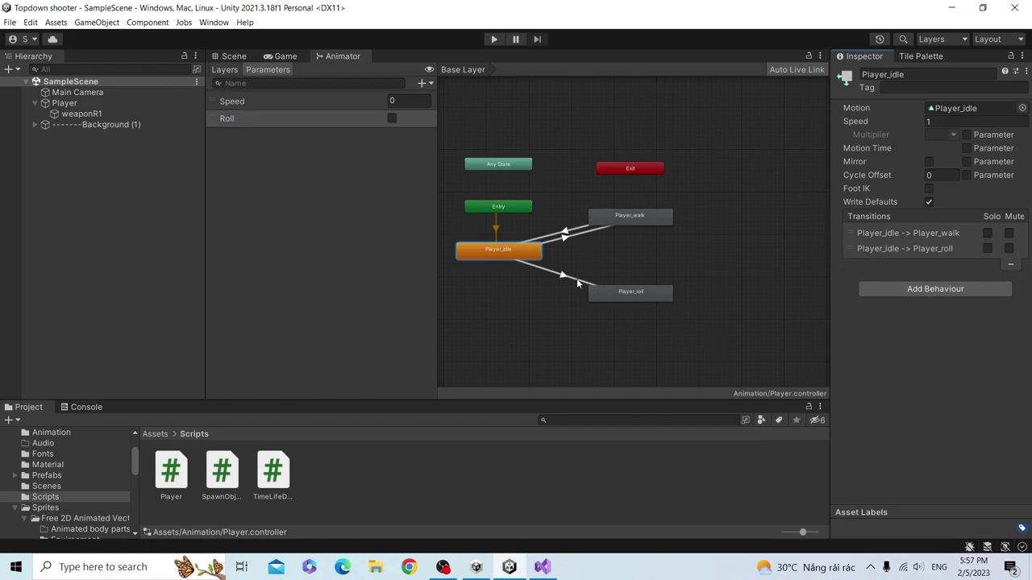
pyautogui.click(553, 272)
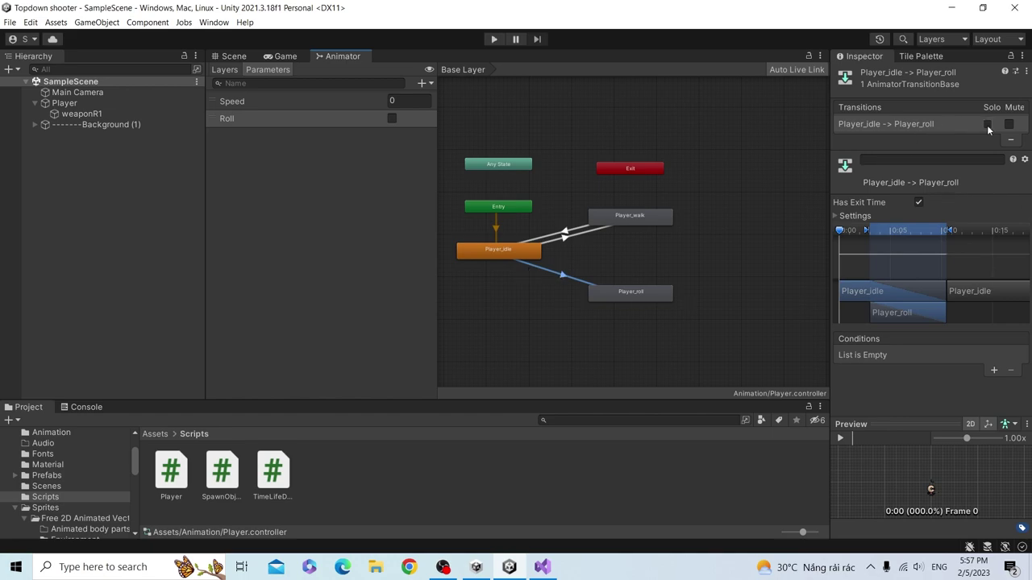
# - Give the idle-to-roll transition a Roll true condition and turn off Has Exit Time
pyautogui.click(994, 372)
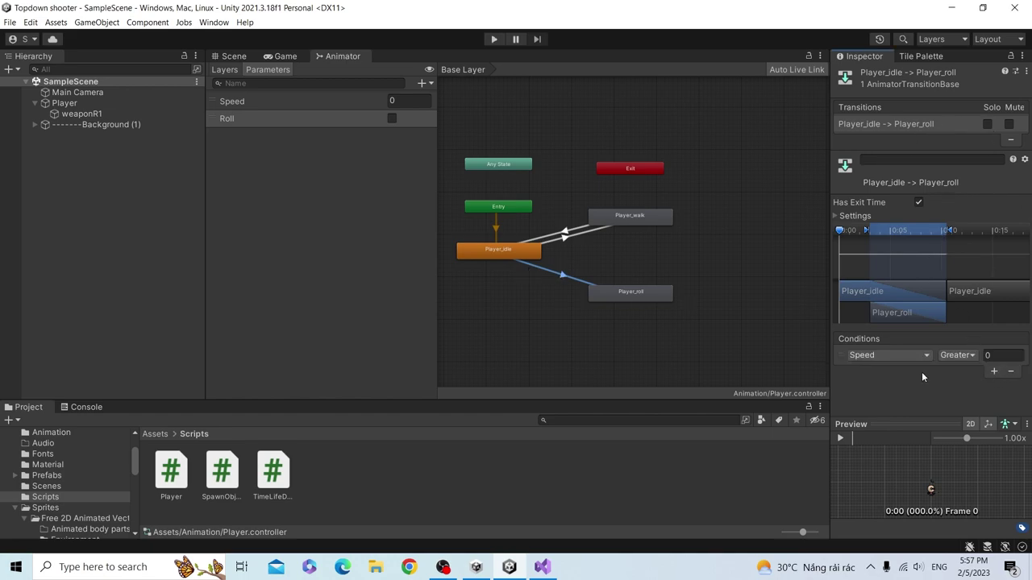
pyautogui.click(901, 355)
pyautogui.click(884, 408)
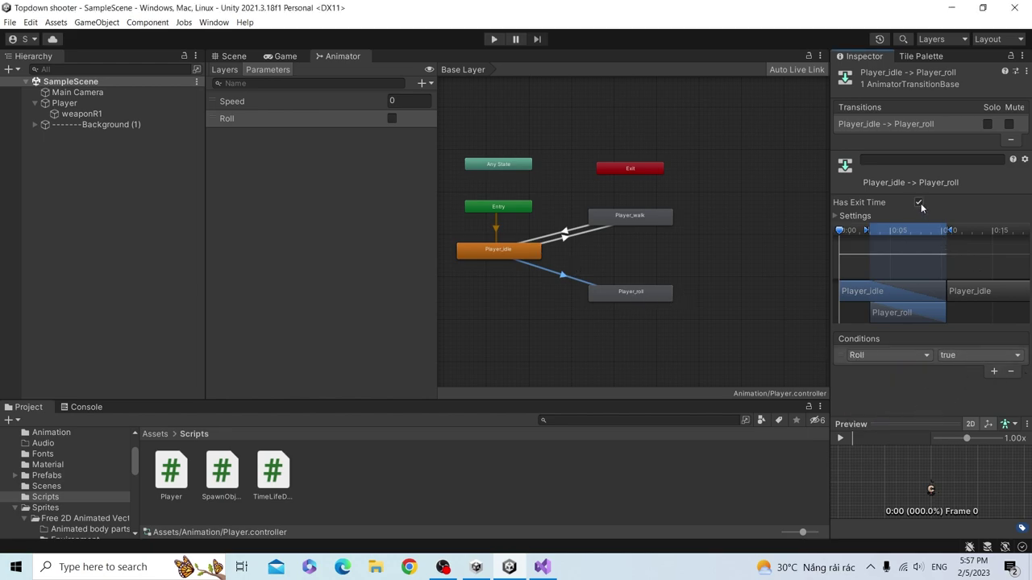
pyautogui.click(853, 217)
pyautogui.click(932, 255)
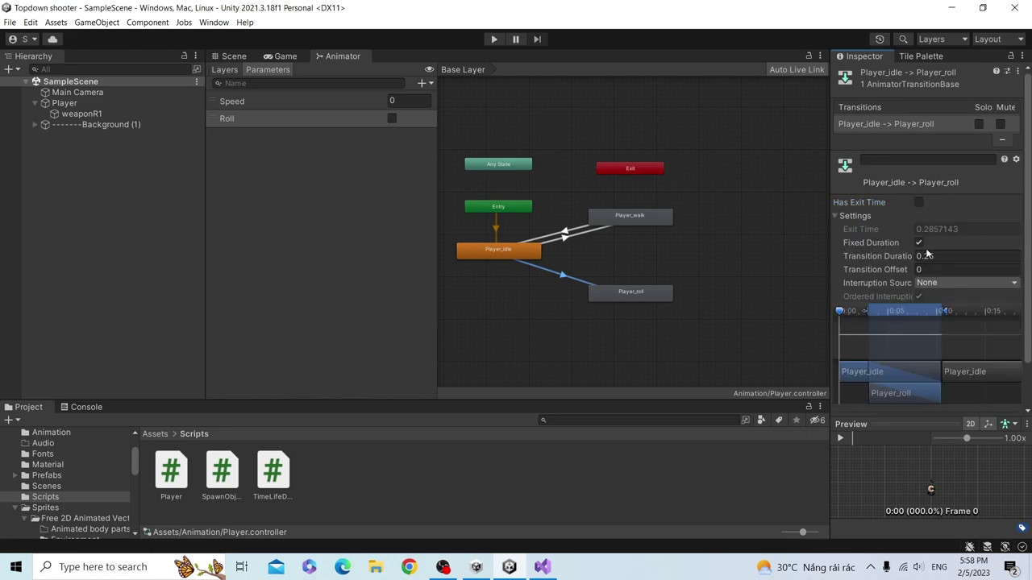
pyautogui.write('0')
# - Create a Player_roll to Player_idle transition with duration 0 and no exit time
pyautogui.rightClick(613, 300)
pyautogui.click(619, 302)
pyautogui.click(516, 254)
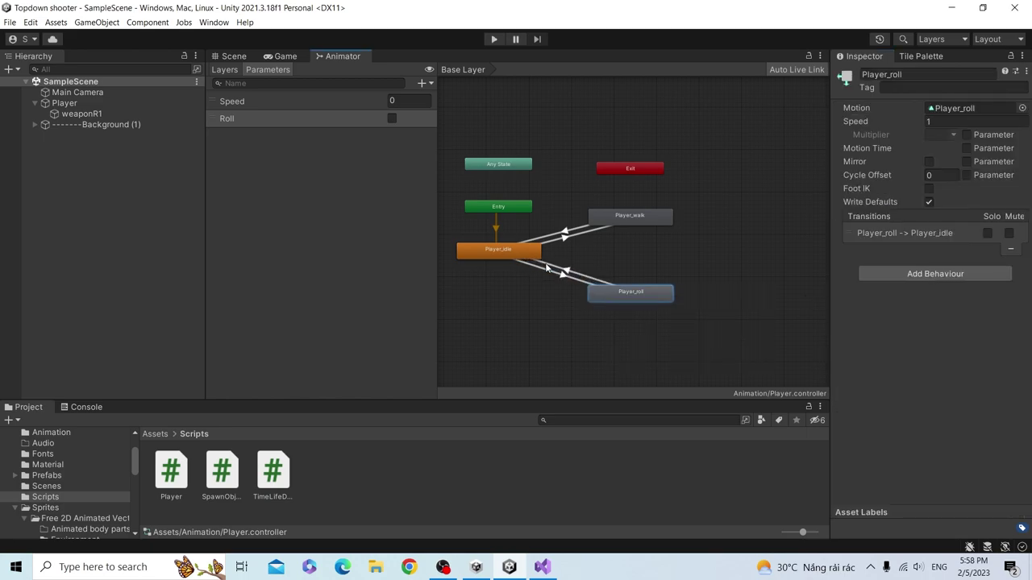
pyautogui.click(569, 274)
pyautogui.click(927, 256)
pyautogui.write('0')
pyautogui.click(923, 202)
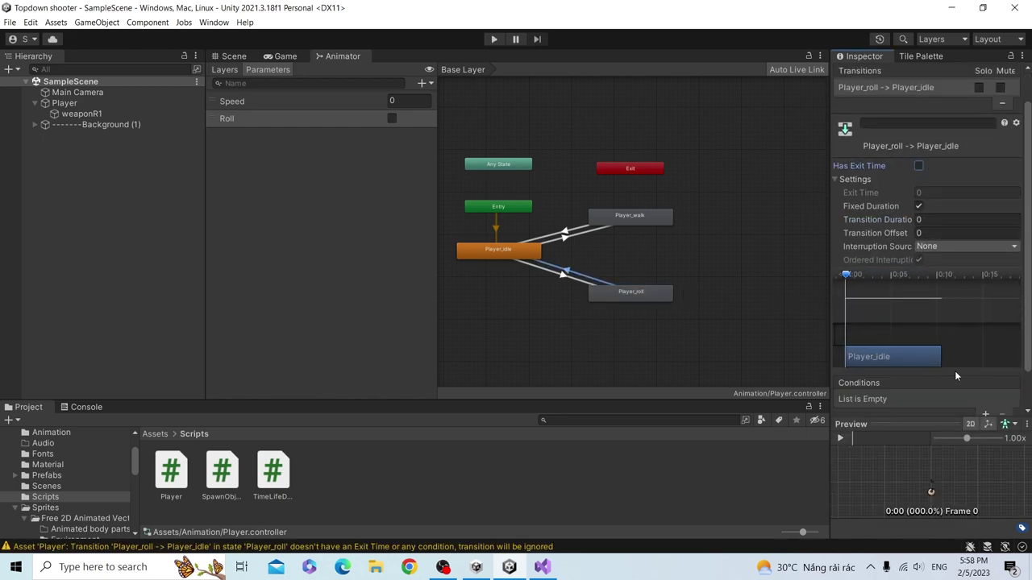
# - Add a Roll false condition to the roll-to-idle transition
pyautogui.scroll(-2, 972, 390)
pyautogui.click(982, 376)
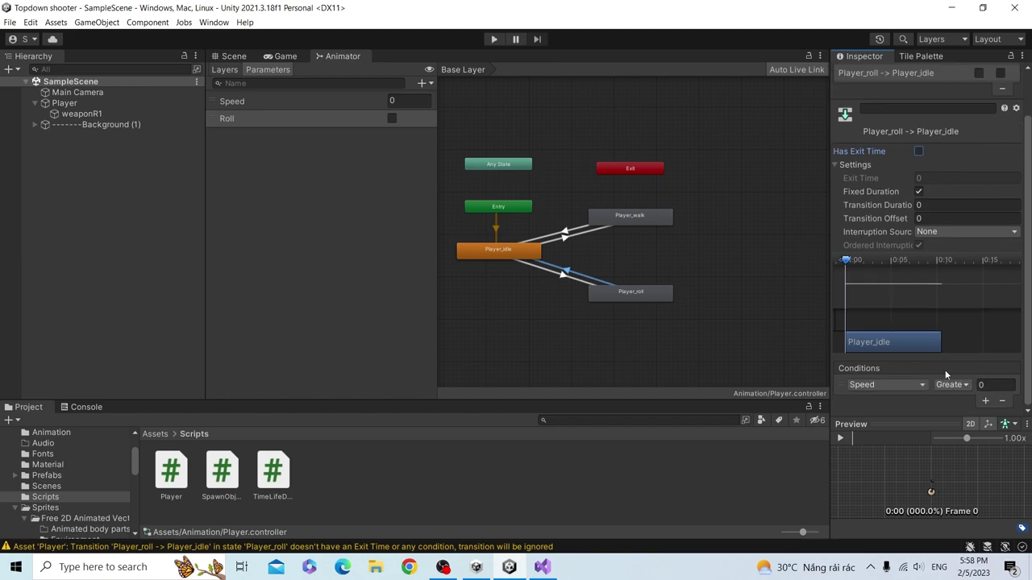
pyautogui.click(886, 384)
pyautogui.click(888, 438)
pyautogui.click(958, 385)
pyautogui.click(962, 412)
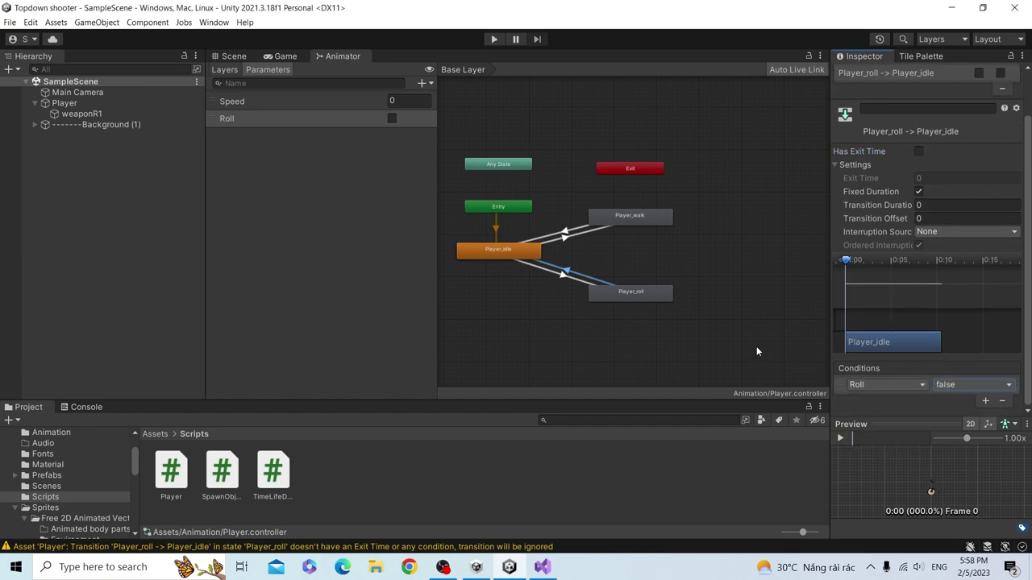
pyautogui.click(639, 233)
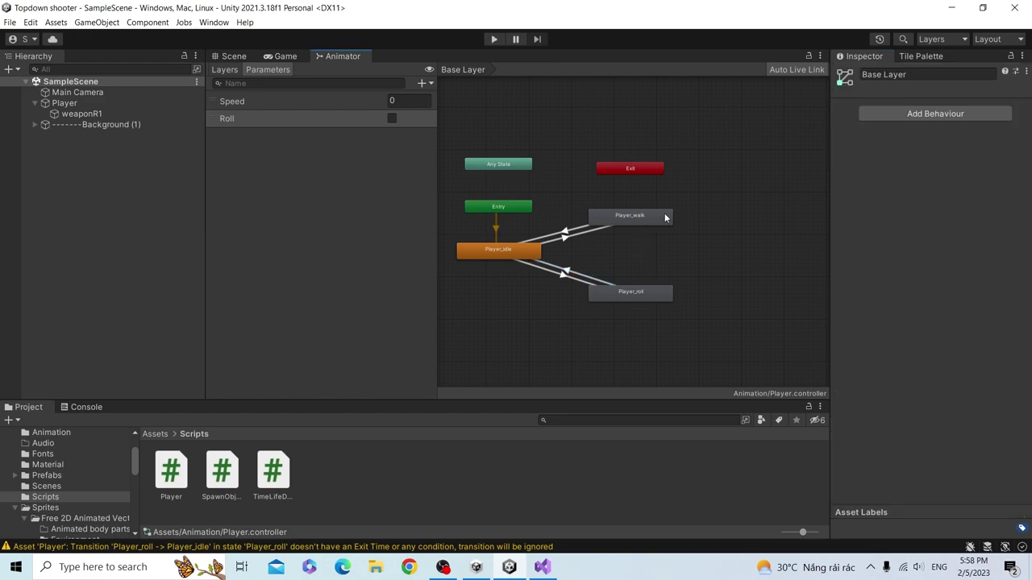
# - Create a Player_walk to Player_roll transition with duration 0 and no exit time
pyautogui.click(666, 218)
pyautogui.rightClick(665, 219)
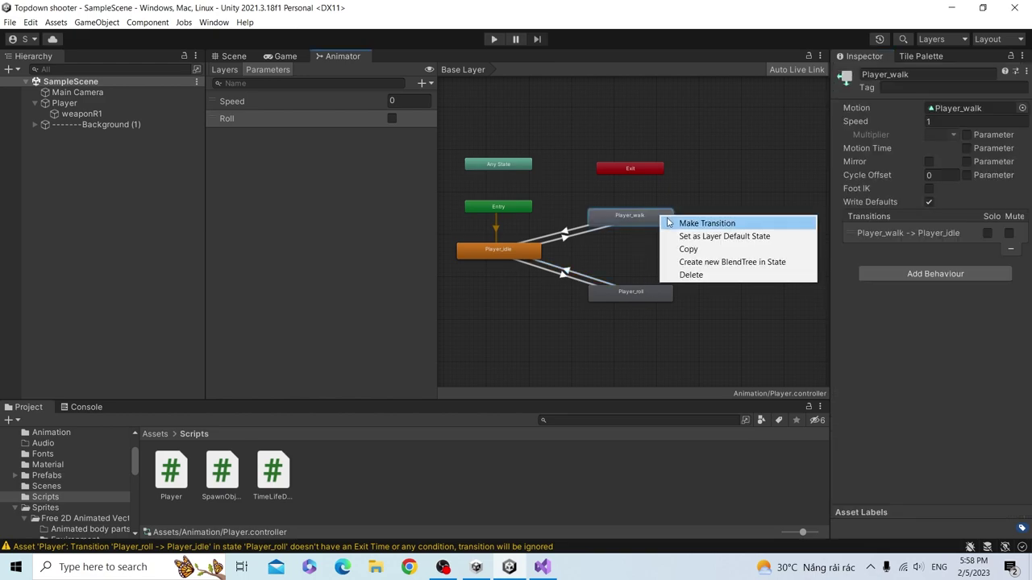
pyautogui.click(668, 223)
pyautogui.click(644, 294)
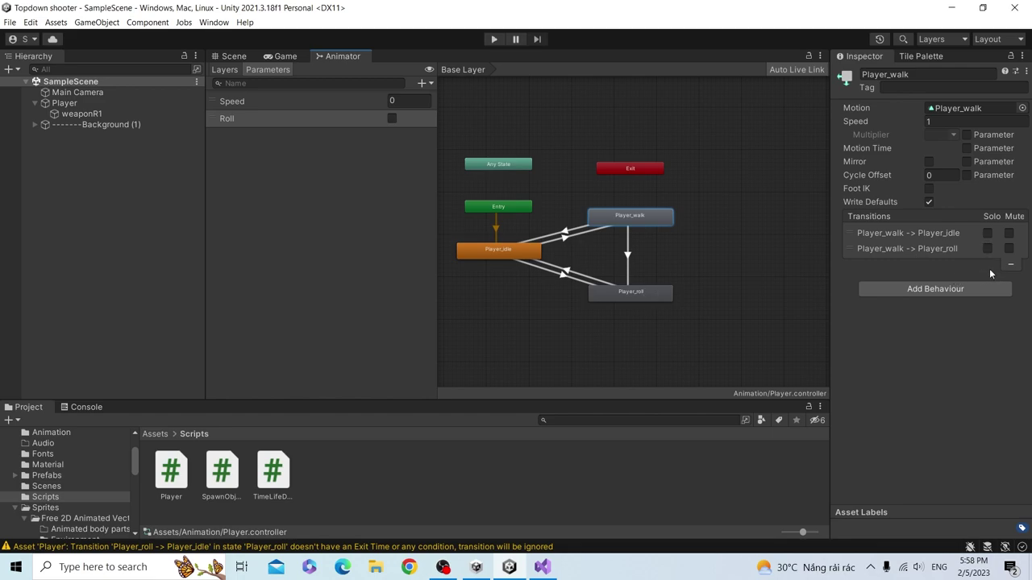
pyautogui.click(627, 255)
pyautogui.click(919, 255)
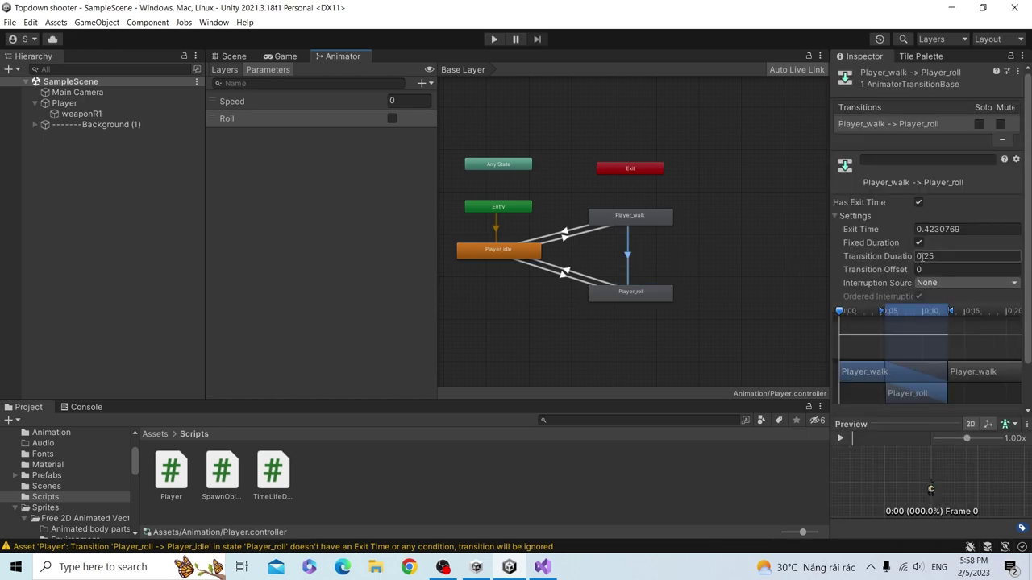
pyautogui.write('0')
pyautogui.click(918, 203)
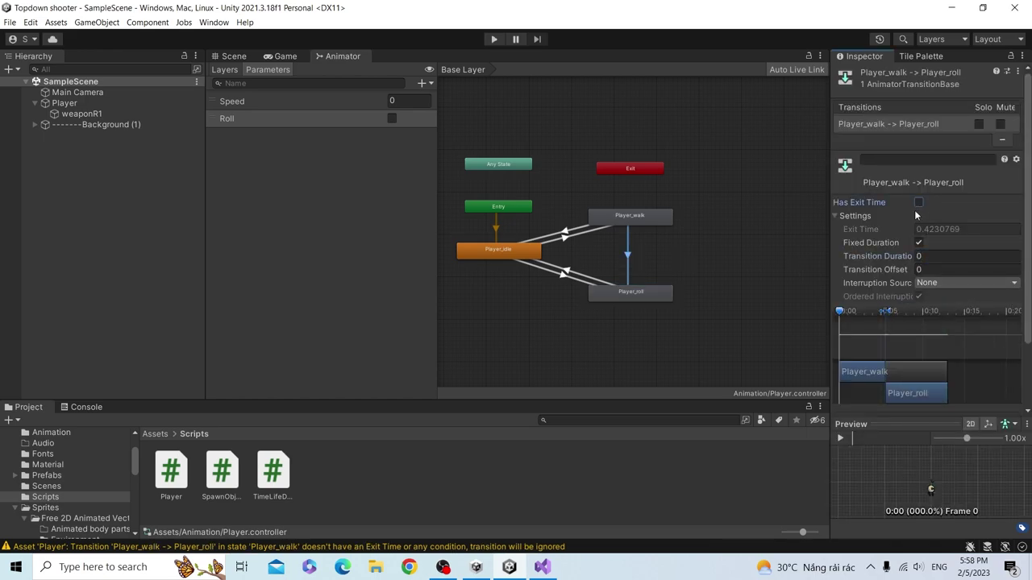
# - Add a Roll true condition to the walk-to-roll transition
pyautogui.scroll(-2, 861, 409)
pyautogui.click(984, 372)
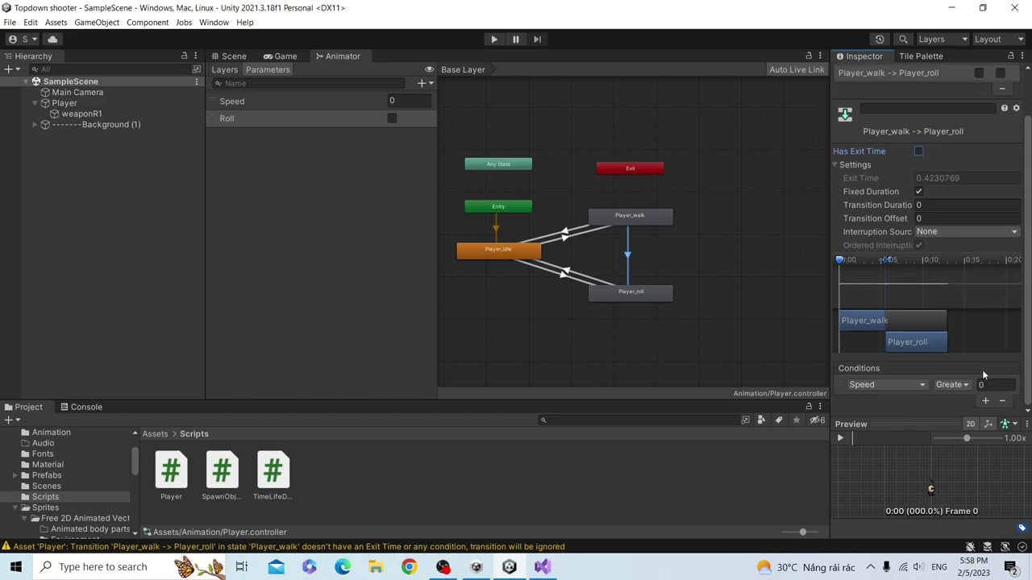
pyautogui.click(903, 385)
pyautogui.click(879, 440)
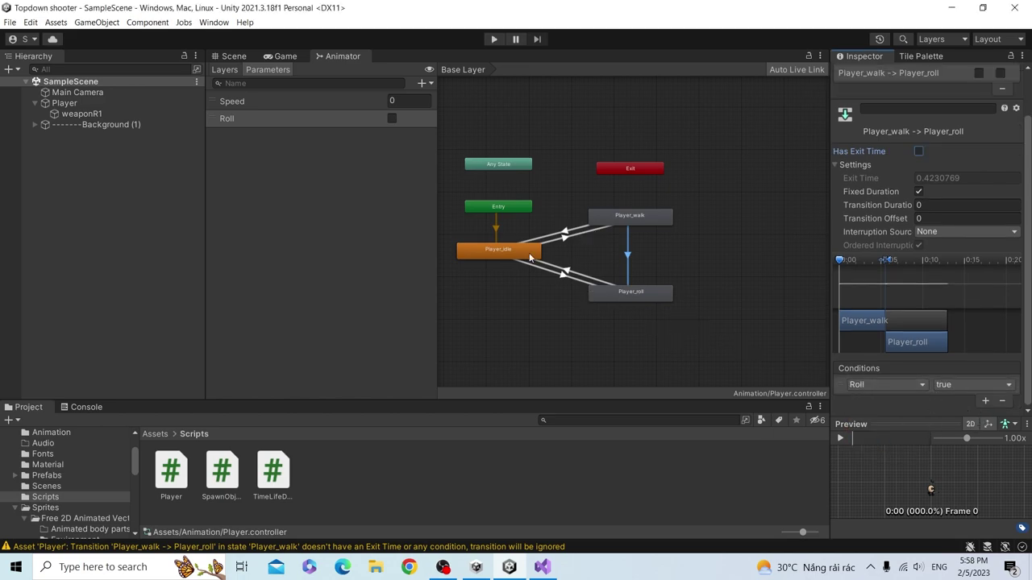
pyautogui.click(337, 253)
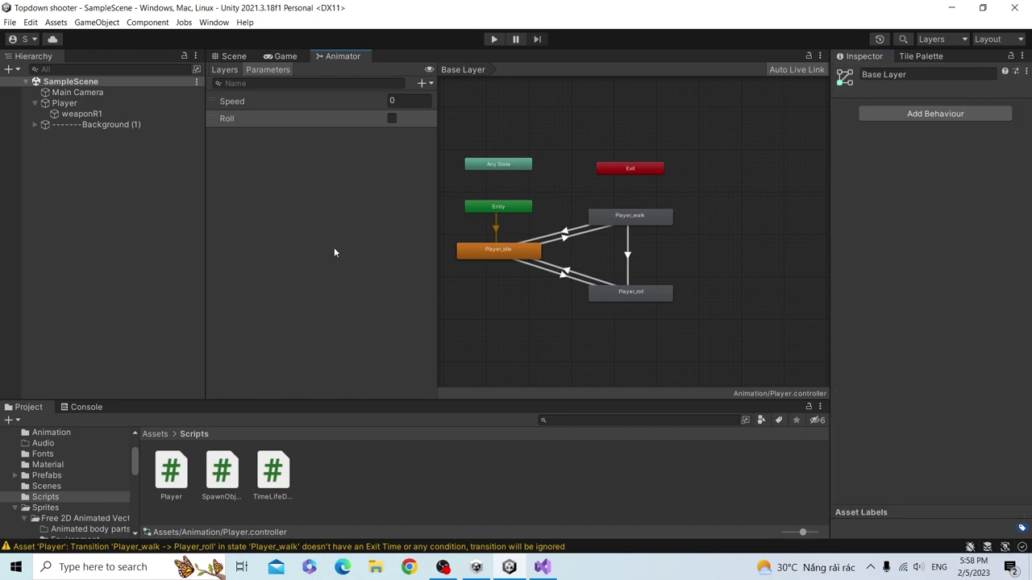
pyautogui.click(268, 56)
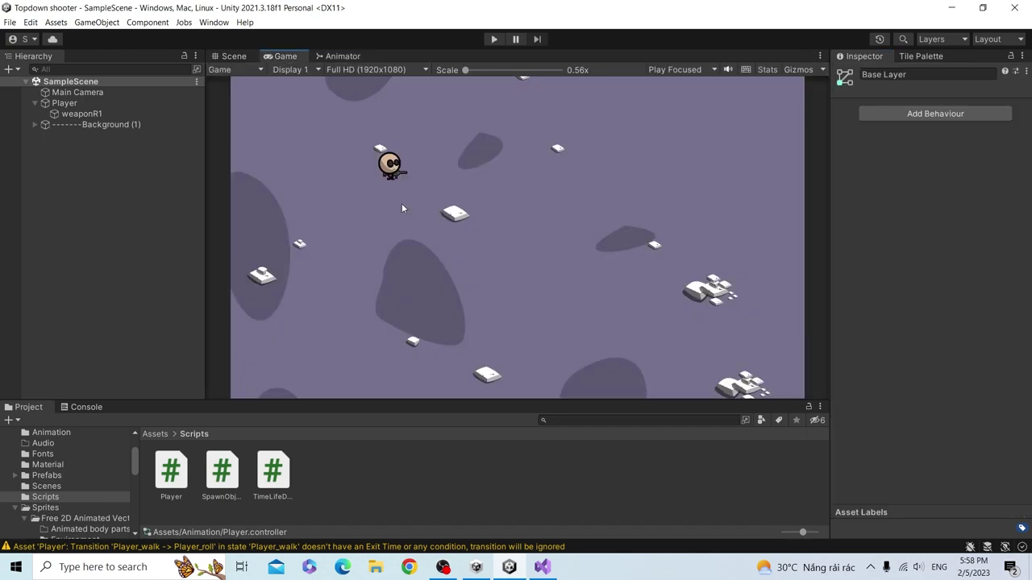
# - Save Player.cs and glance back at Unity's Animator graph
pyautogui.hotkey('alt', 'Tab')
pyautogui.click(454, 292)
pyautogui.hotkey('ctrl', 's')
pyautogui.scroll(-1, 453, 307)
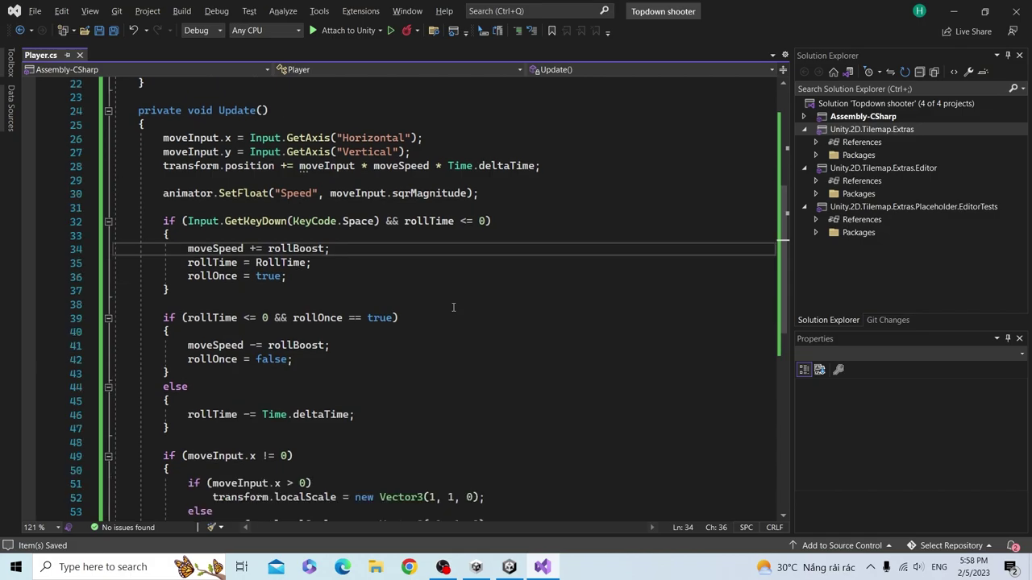
pyautogui.hotkey('alt', 'Tab')
pyautogui.click(349, 56)
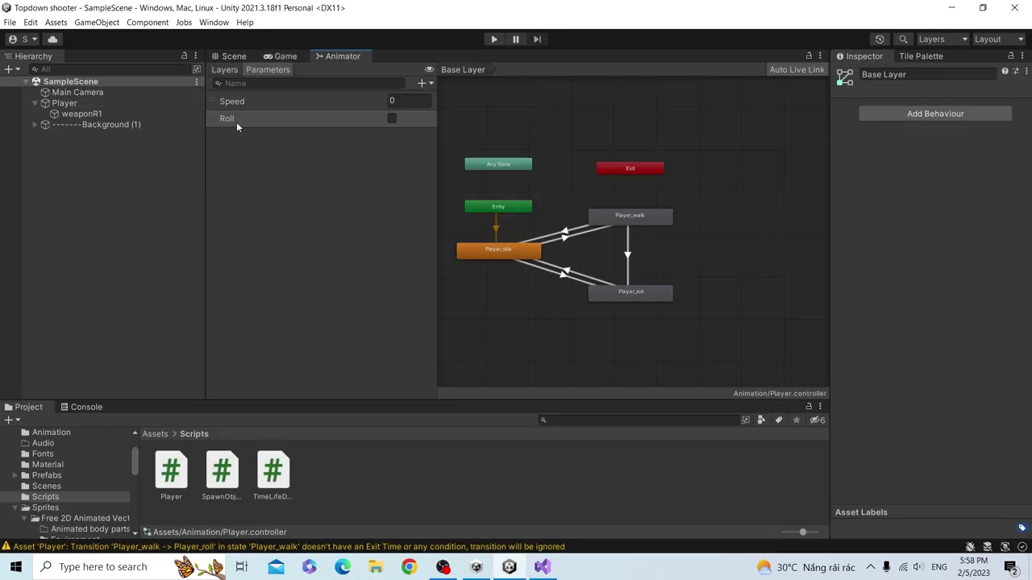
pyautogui.hotkey('alt', 'Tab')
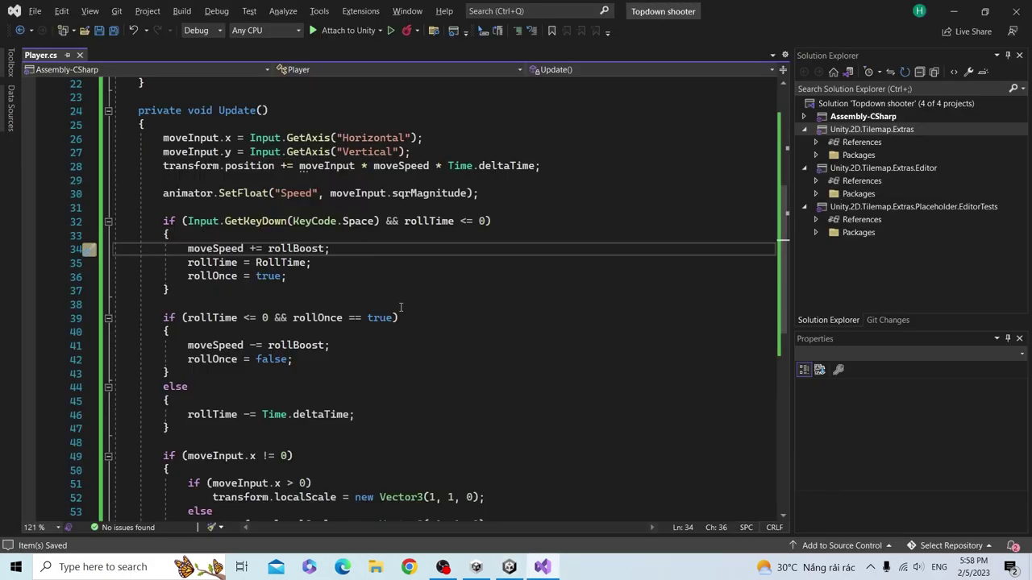
# - Insert animator.SetBool("") on a new line 34 in the Space roll block and save
pyautogui.click(361, 235)
pyautogui.press('Return')
pyautogui.write('anim')
pyautogui.press('Tab')
pyautogui.write('.set')
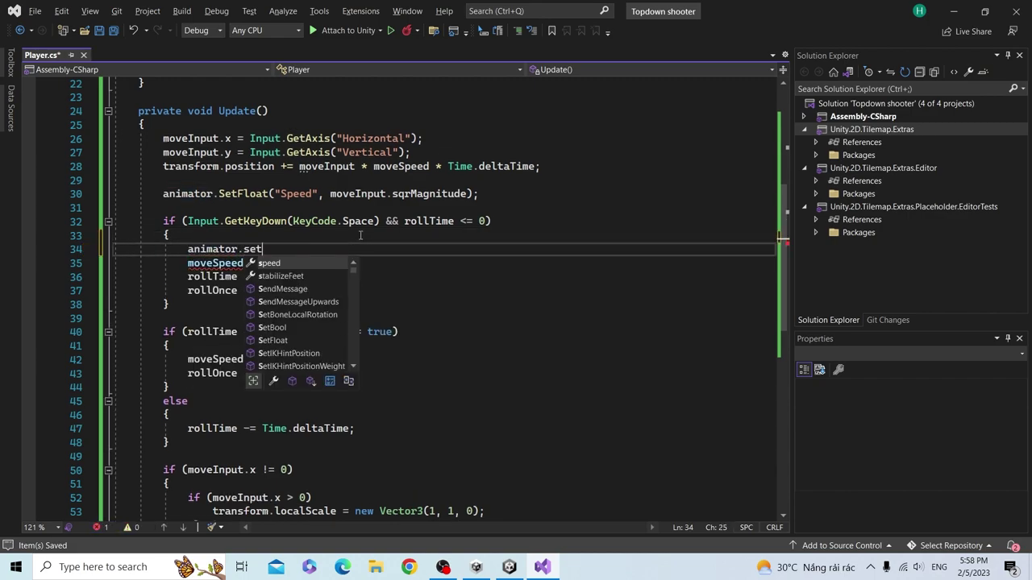
pyautogui.press('Tab')
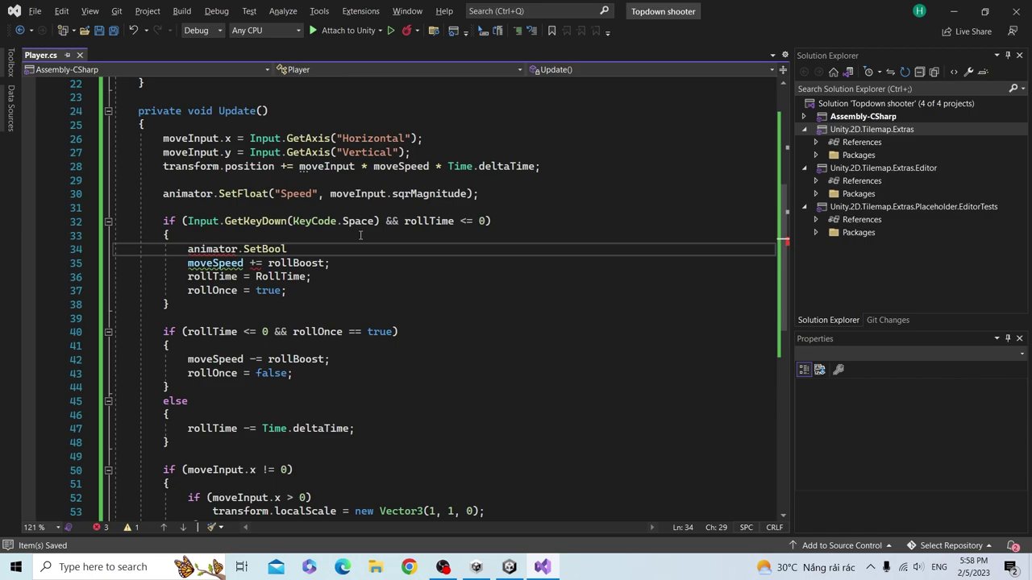
pyautogui.write('("')
pyautogui.press('BackSpace')
pyautogui.write('"')
pyautogui.hotkey('ctrl', 's')
pyautogui.hotkey('alt', 'Tab')
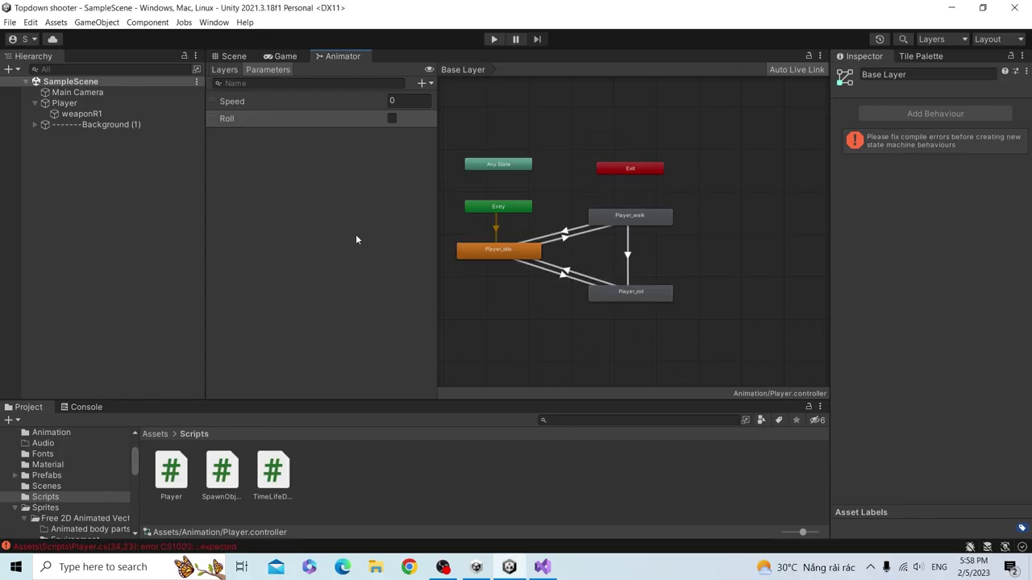
# - Create a Blend Tree state in the Animator graph, then delete it
pyautogui.rightClick(486, 297)
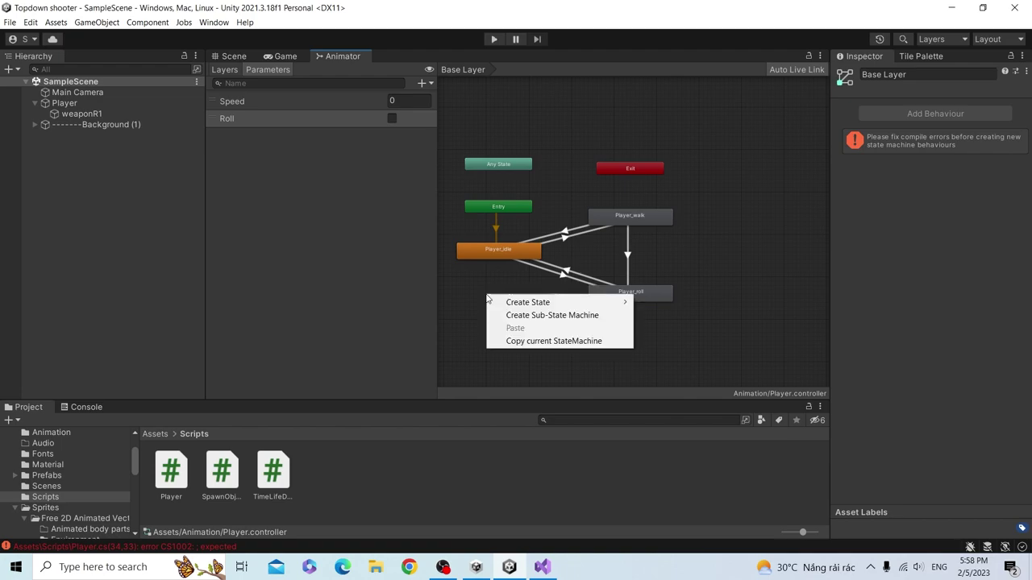
pyautogui.click(476, 298)
pyautogui.rightClick(476, 296)
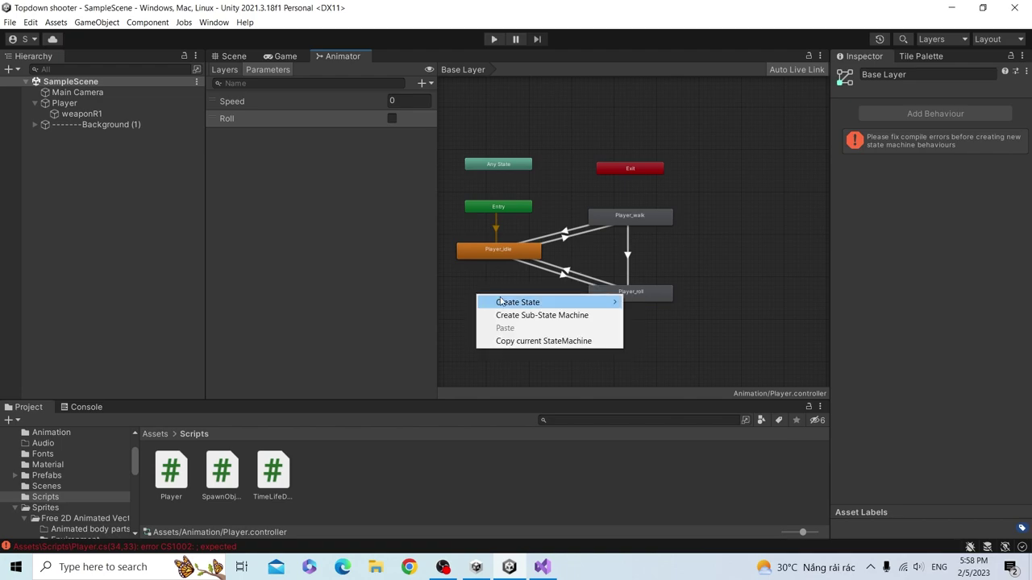
pyautogui.moveTo(506, 302)
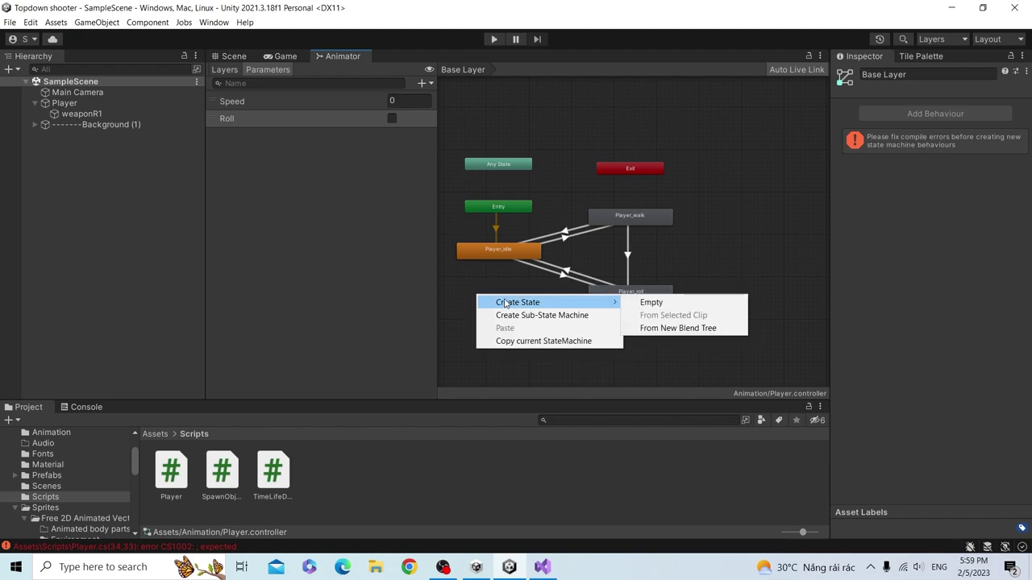
pyautogui.click(676, 328)
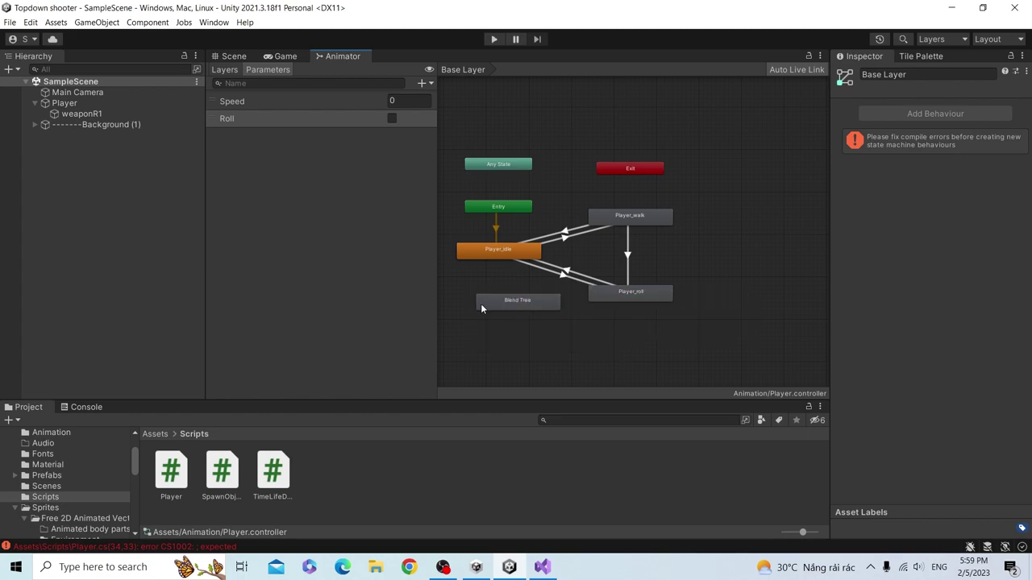
pyautogui.moveTo(520, 310); pyautogui.dragTo(510, 311)
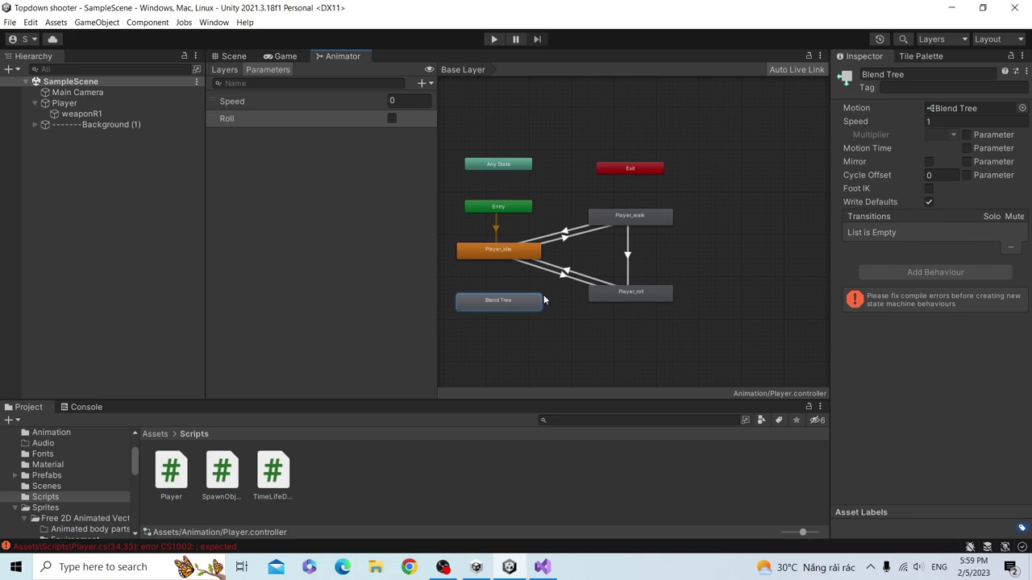
pyautogui.press('Delete')
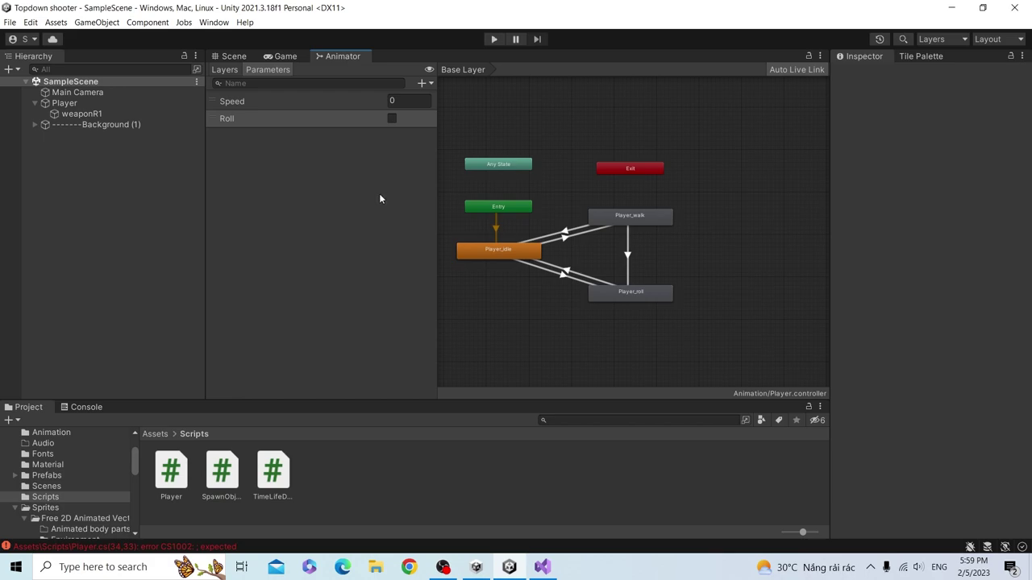
pyautogui.hotkey('alt', 'Tab')
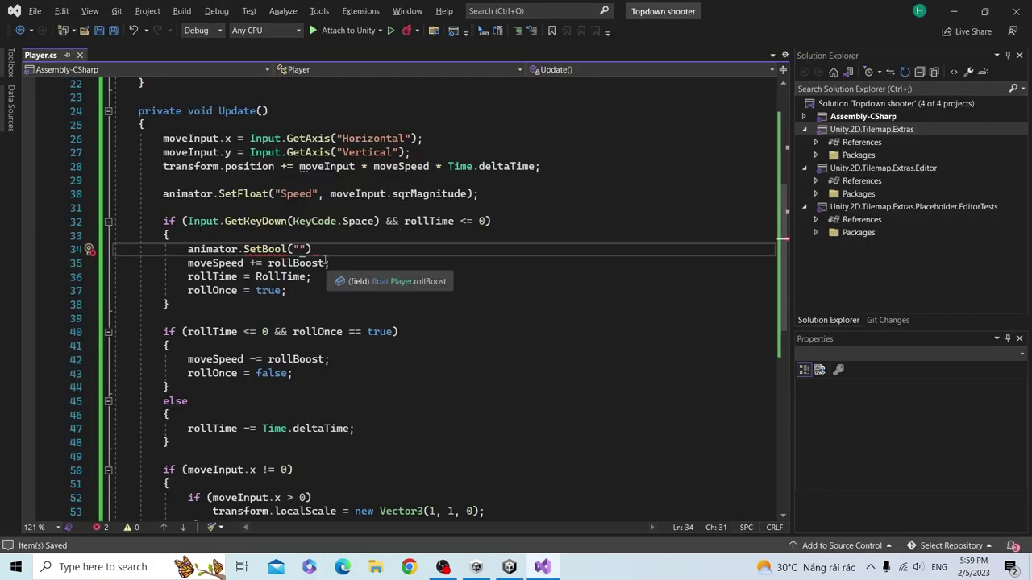
# - Review the animator call on line 34 and check the Roll parameter name in Unity
pyautogui.click(233, 248)
pyautogui.click(239, 248)
pyautogui.click(200, 251)
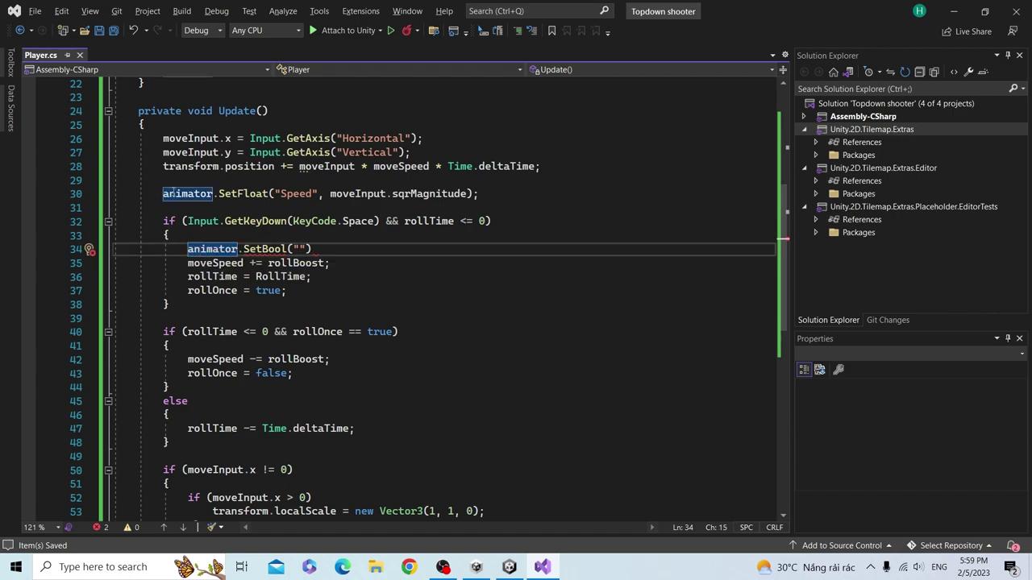
pyautogui.click(299, 249)
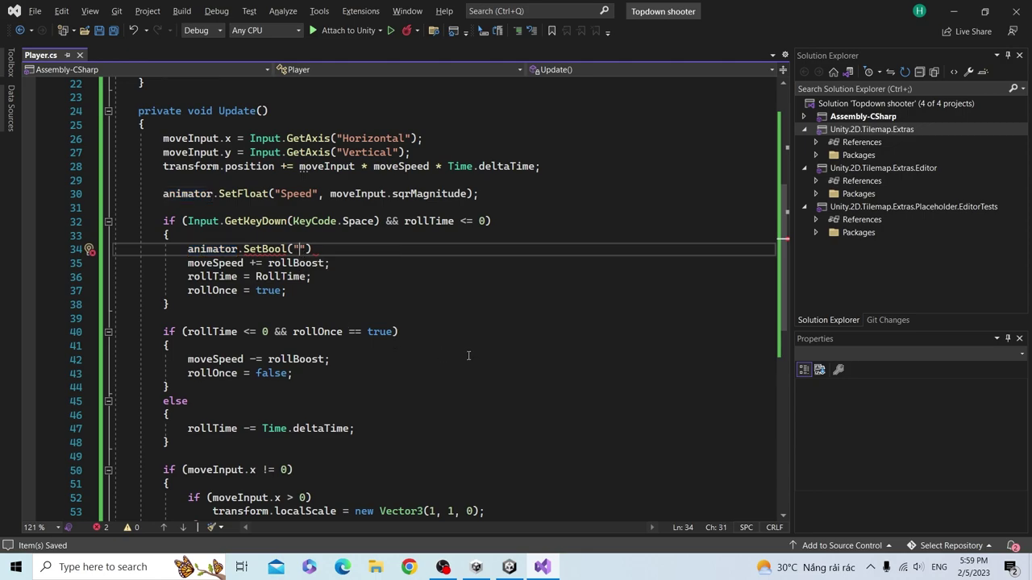
pyautogui.hotkey('alt', 'Tab')
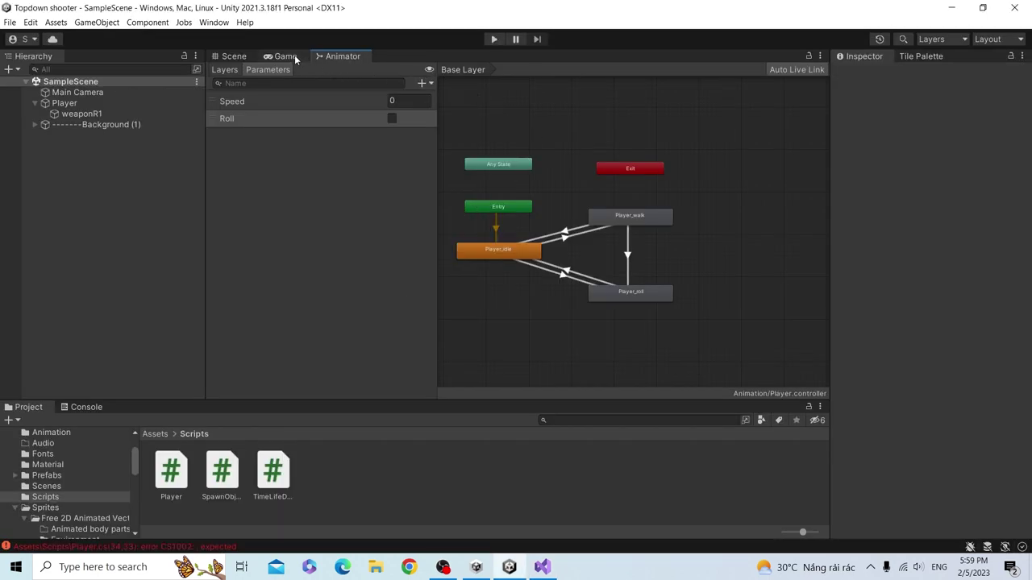
pyautogui.click(294, 54)
pyautogui.click(332, 58)
pyautogui.hotkey('alt', 'Tab')
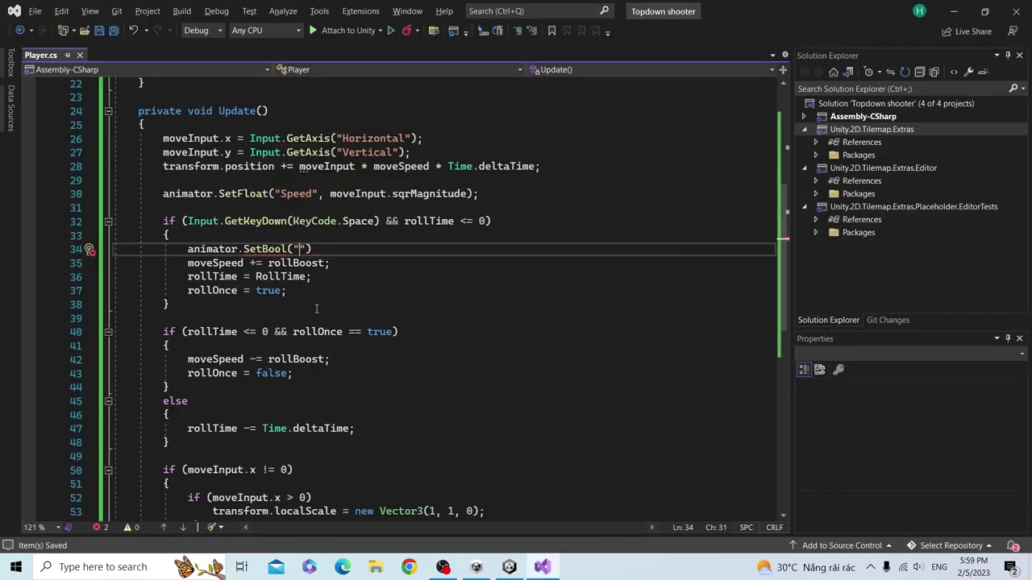
pyautogui.scroll(1, 260, 224)
pyautogui.hotkey('alt', 'Tab')
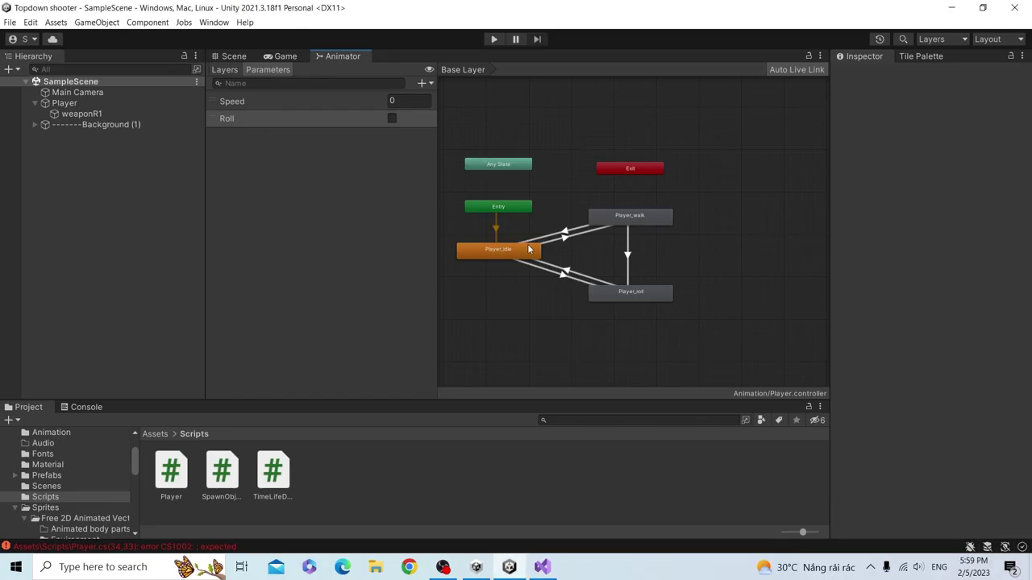
pyautogui.hotkey('alt', 'Tab')
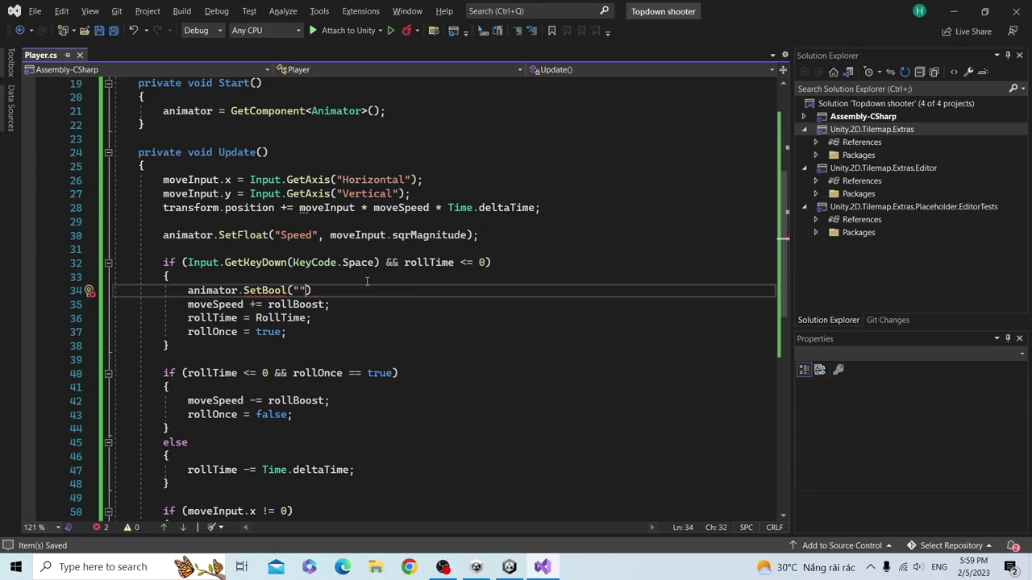
# - Complete line 34 as animator.SetBool("Roll", true);
pyautogui.write(';')
pyautogui.hotkey('alt', 'Tab')
pyautogui.hotkey('alt', 'Tab')
pyautogui.write('Roll", tru')
pyautogui.press('Tab')
pyautogui.click(299, 290)
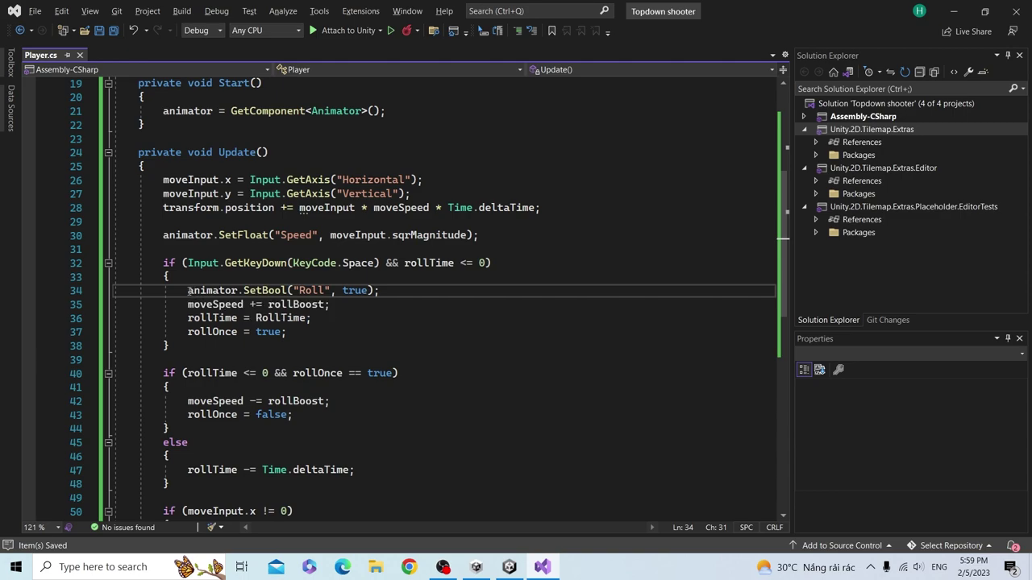
# - Paste the SetBool line into the roll-end block, changing it to animator.SetBool("Roll", false);
pyautogui.moveTo(187, 290); pyautogui.dragTo(380, 290)
pyautogui.hotkey('ctrl', 'c')
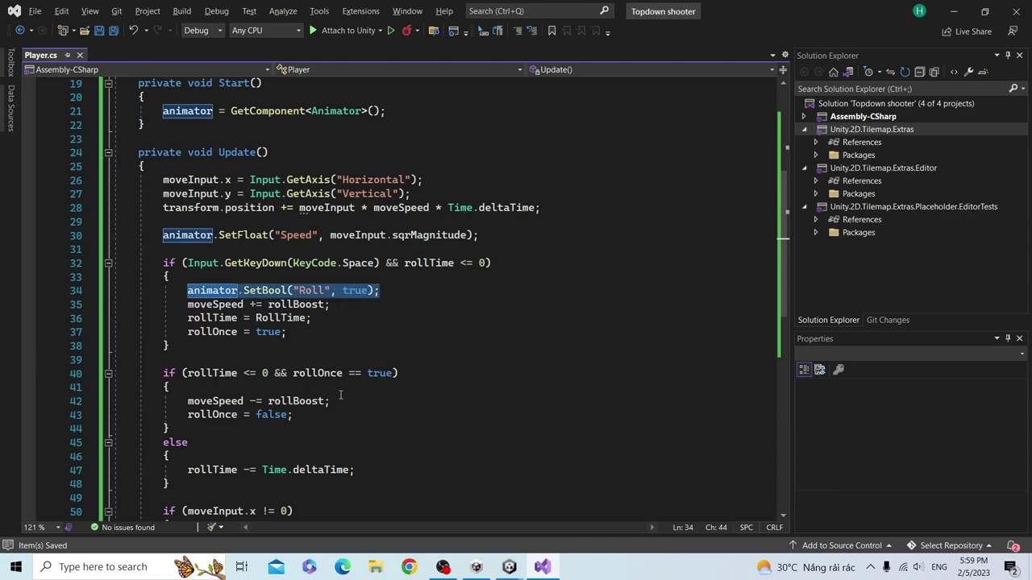
pyautogui.click(340, 395)
pyautogui.press('Return')
pyautogui.hotkey('ctrl', 'v')
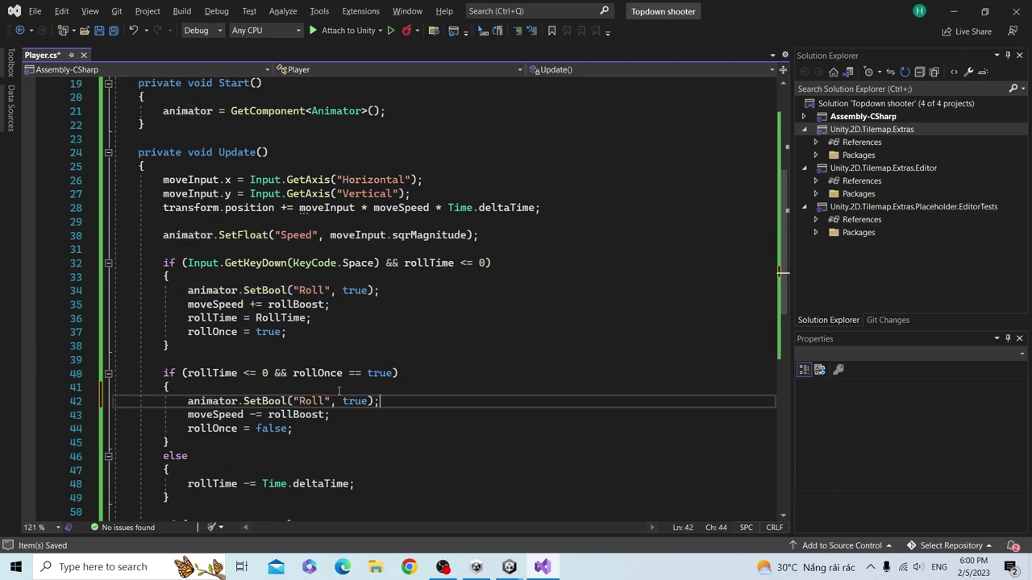
pyautogui.doubleClick(350, 404)
pyautogui.write('false')
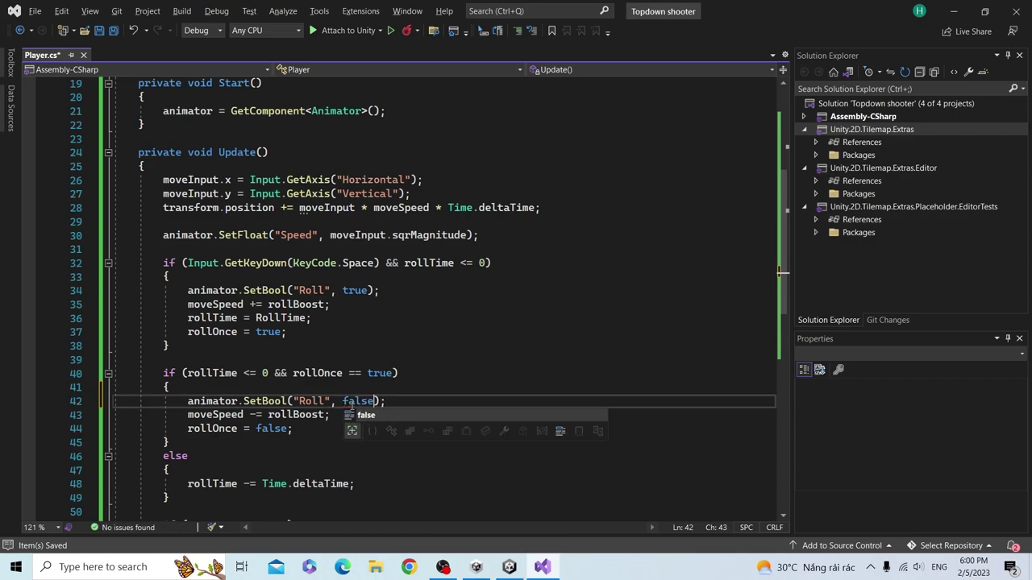
pyautogui.click(396, 358)
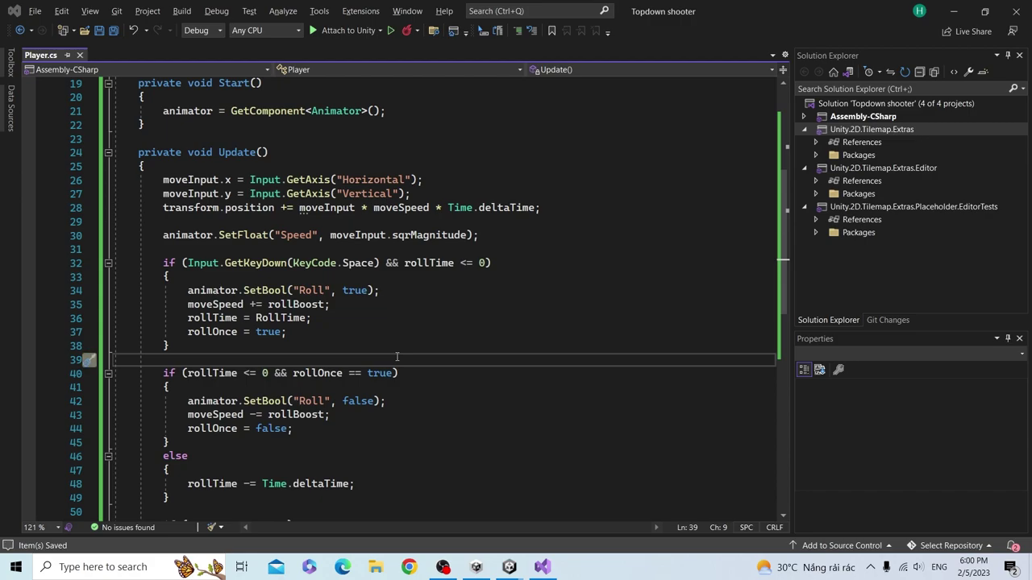
# - Let Unity recompile the script and bring up its Game view for testing
pyautogui.hotkey('alt', 'Tab')
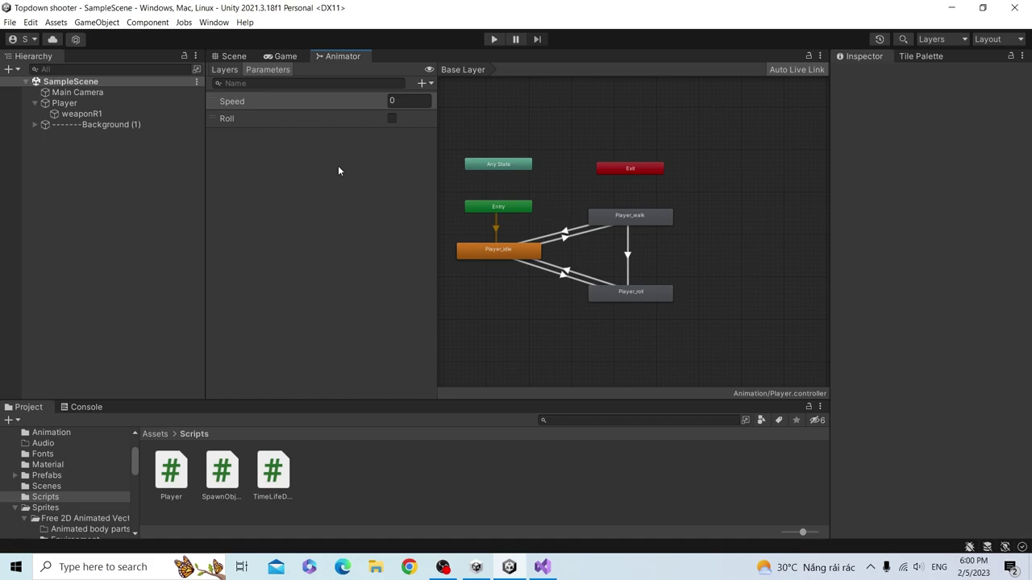
pyautogui.hotkey('alt', 'Tab')
pyautogui.click(345, 223)
pyautogui.hotkey('alt', 'Tab')
pyautogui.click(282, 58)
pyautogui.hotkey('alt', 'Tab')
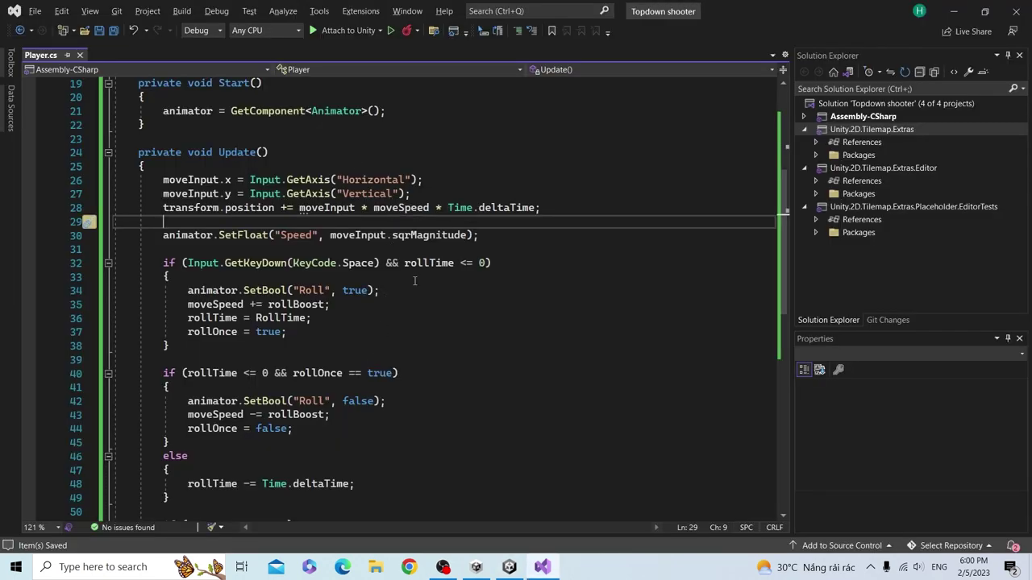
pyautogui.hotkey('alt', 'Tab')
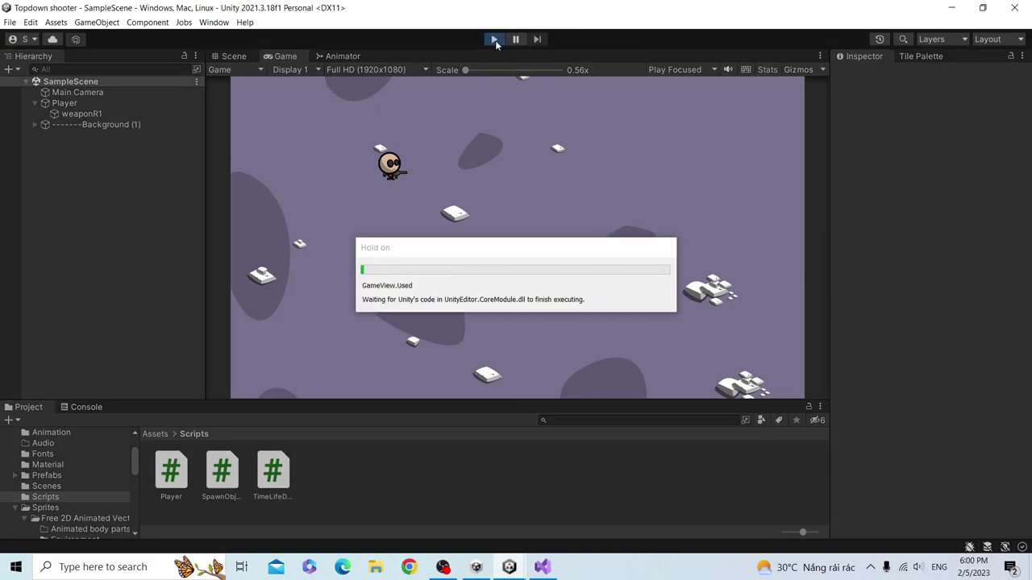
# - Steer the player character in every direction across the map using W, A, S and D
pyautogui.press('d')
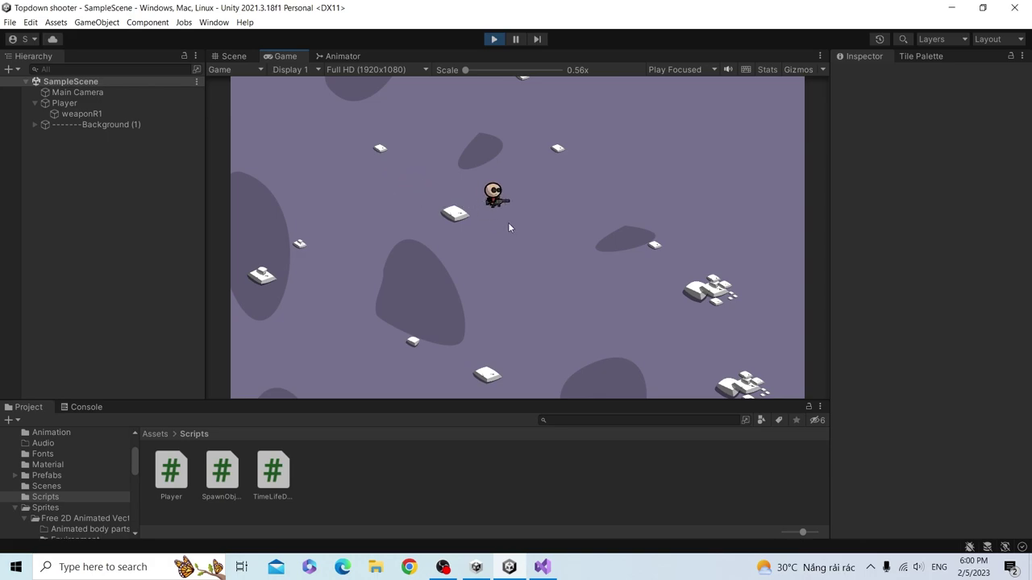
pyautogui.press('a')
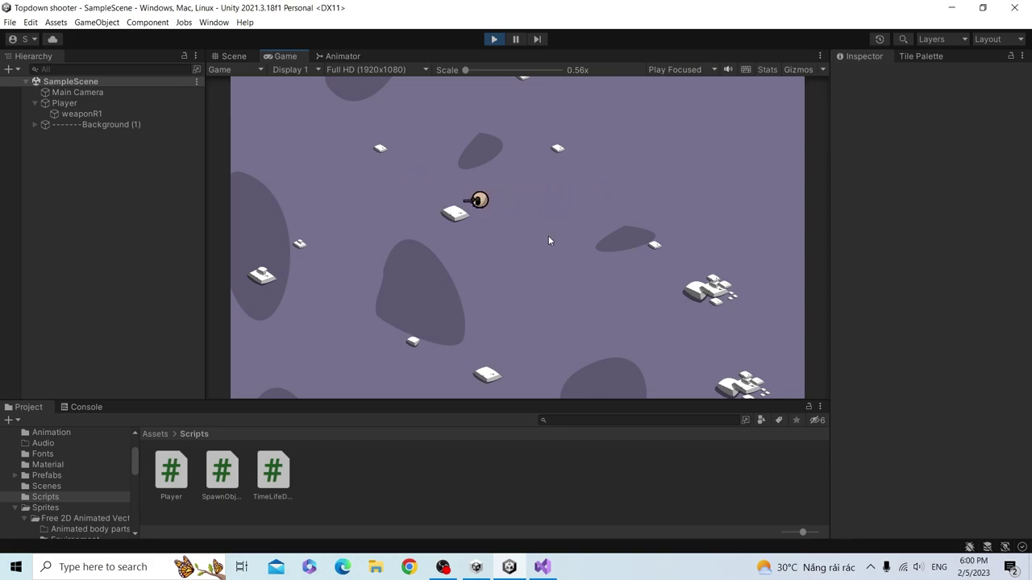
pyautogui.press('s')
pyautogui.press('d')
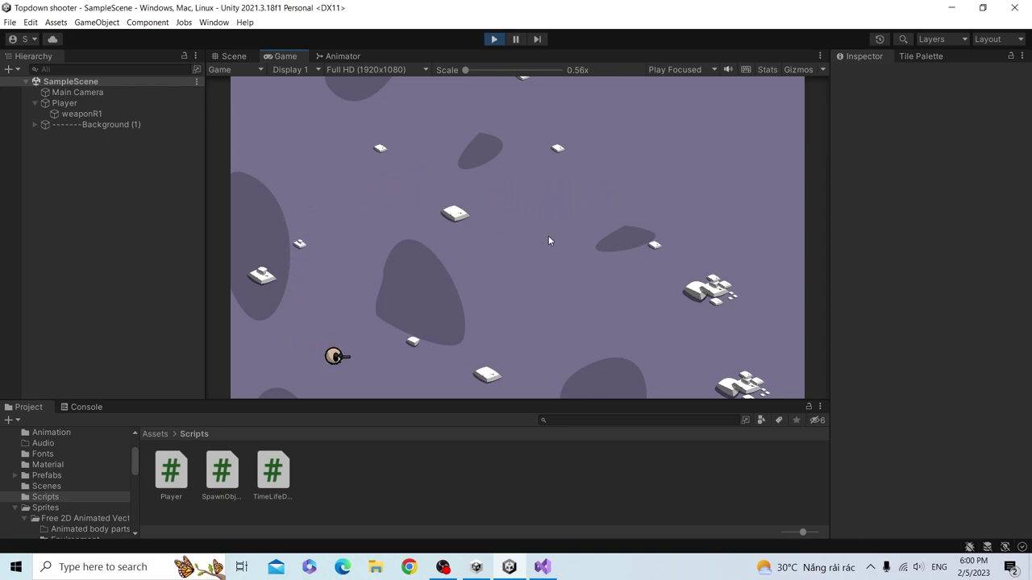
pyautogui.press('w')
pyautogui.press('a')
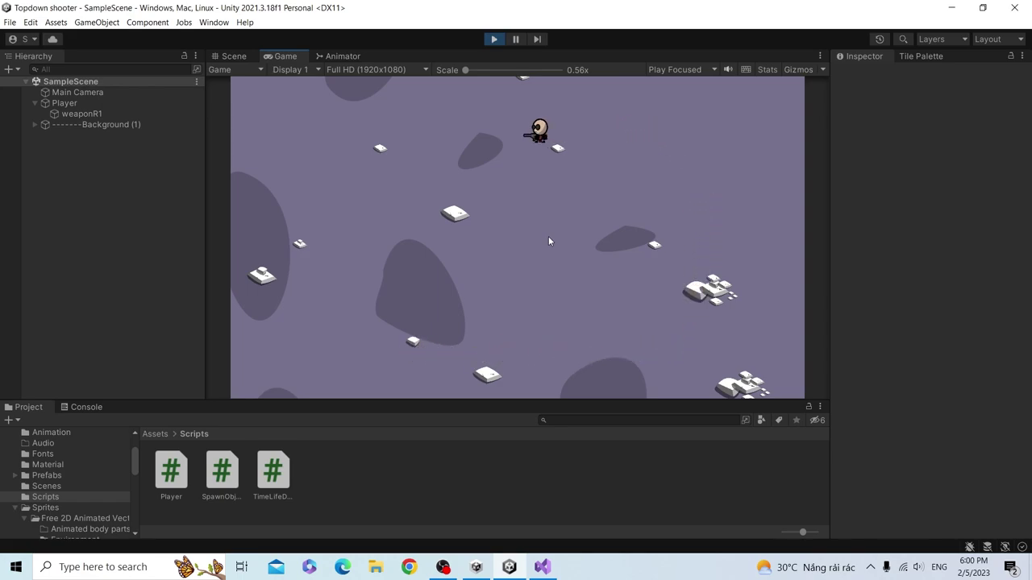
pyautogui.press('s')
pyautogui.press('d')
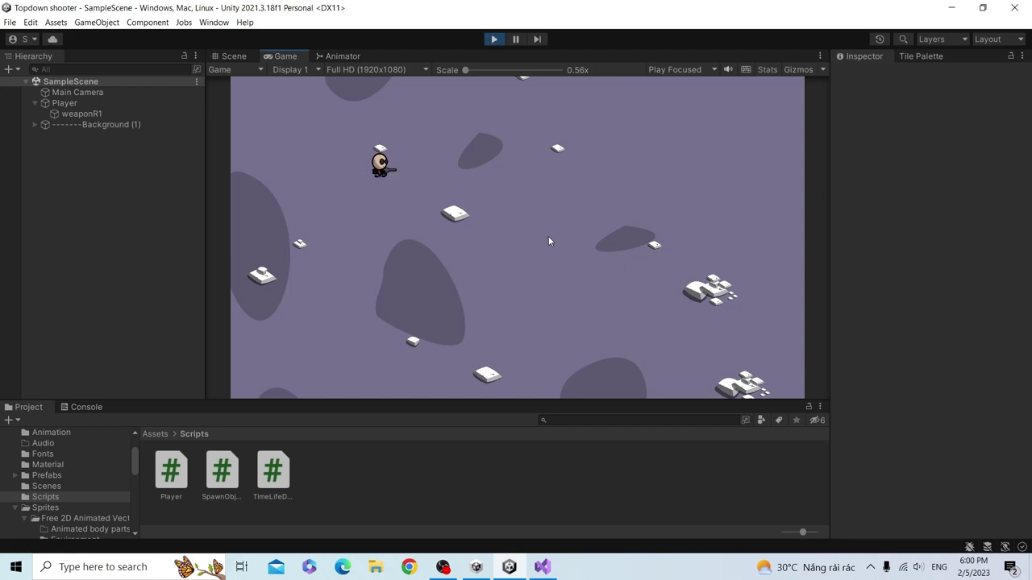
pyautogui.press('w')
pyautogui.press('a')
pyautogui.press('s')
pyautogui.press('d')
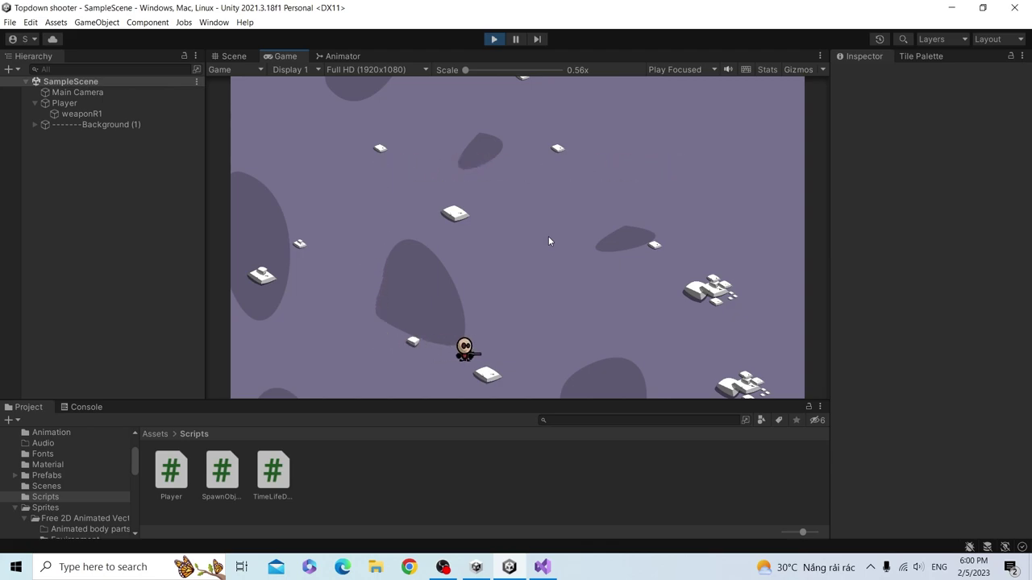
pyautogui.press('w')
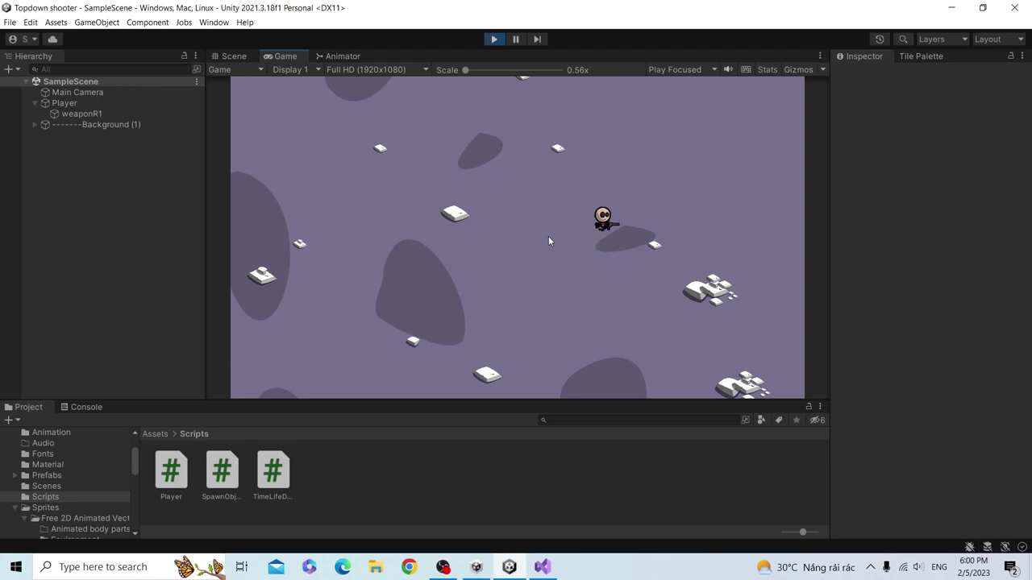
pyautogui.press('a')
pyautogui.press('s')
pyautogui.press('d')
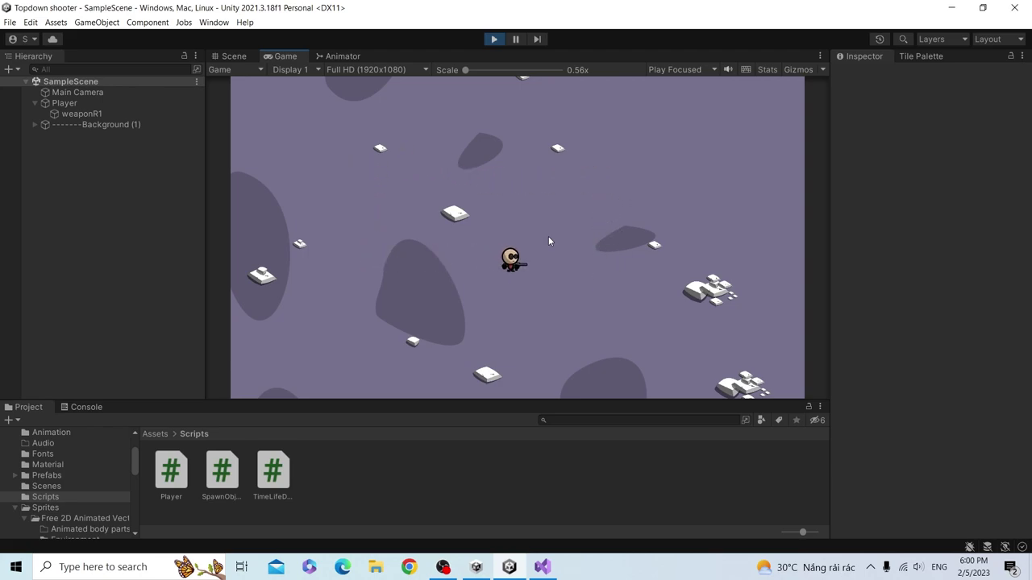